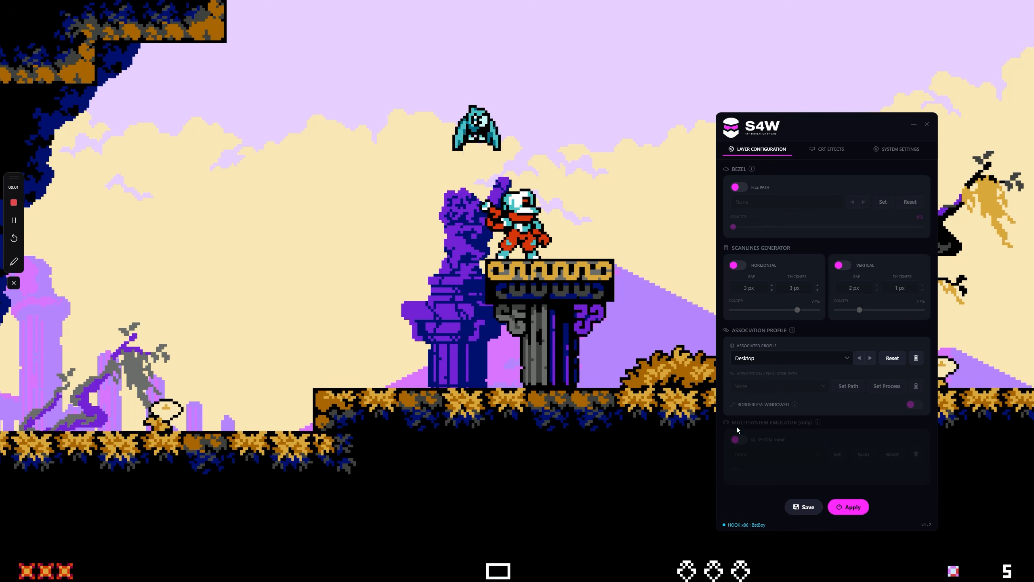
double_click(762, 358)
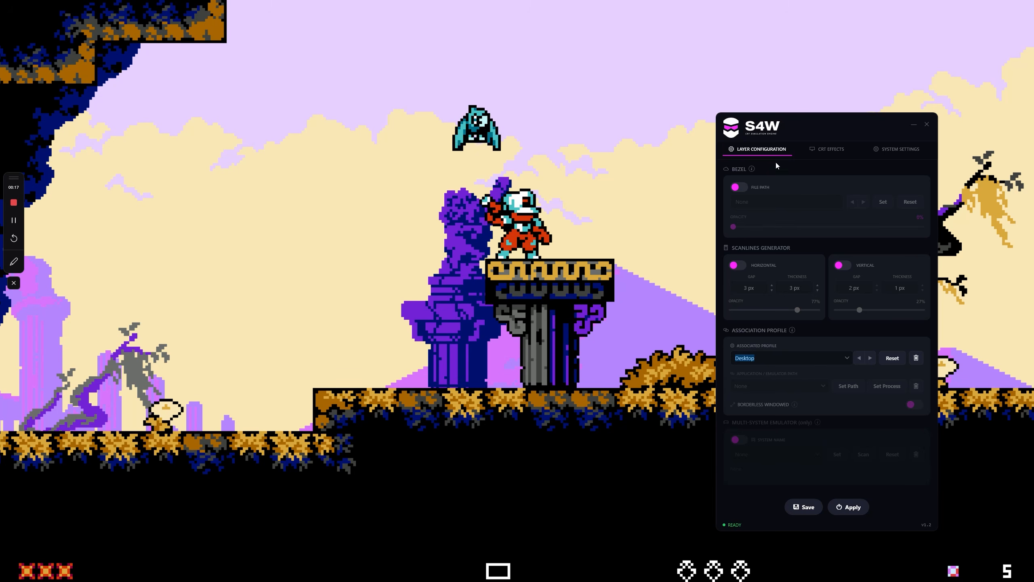
left_click_drag(811, 133, 702, 145)
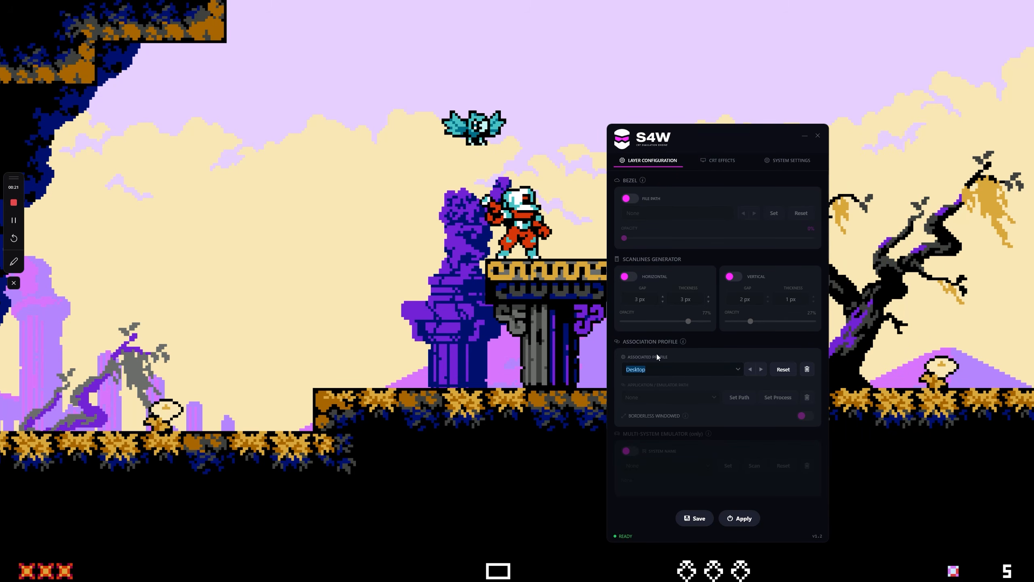
left_click(669, 371)
left_click(671, 370)
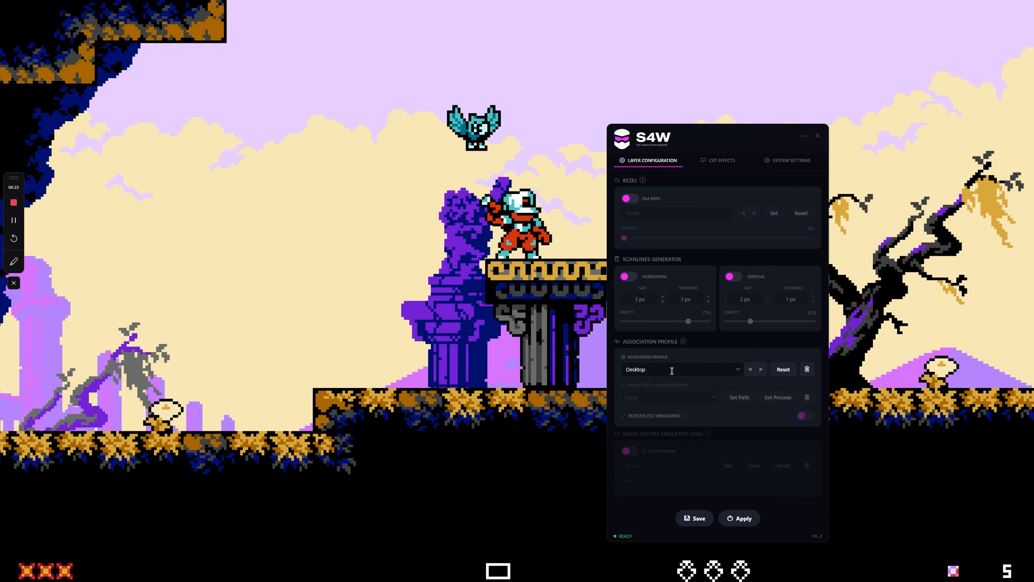
type("B")
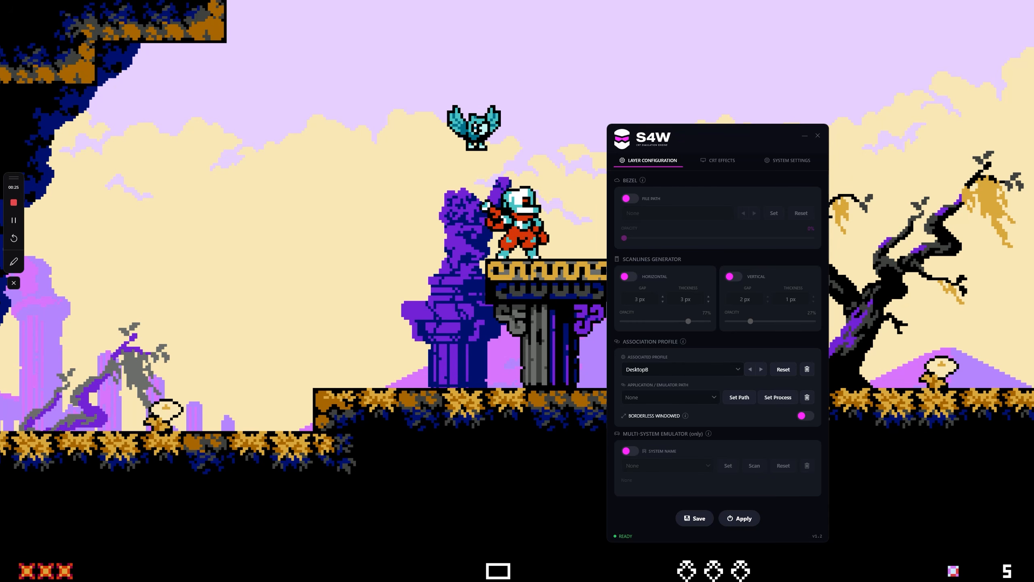
key("BackSpace")
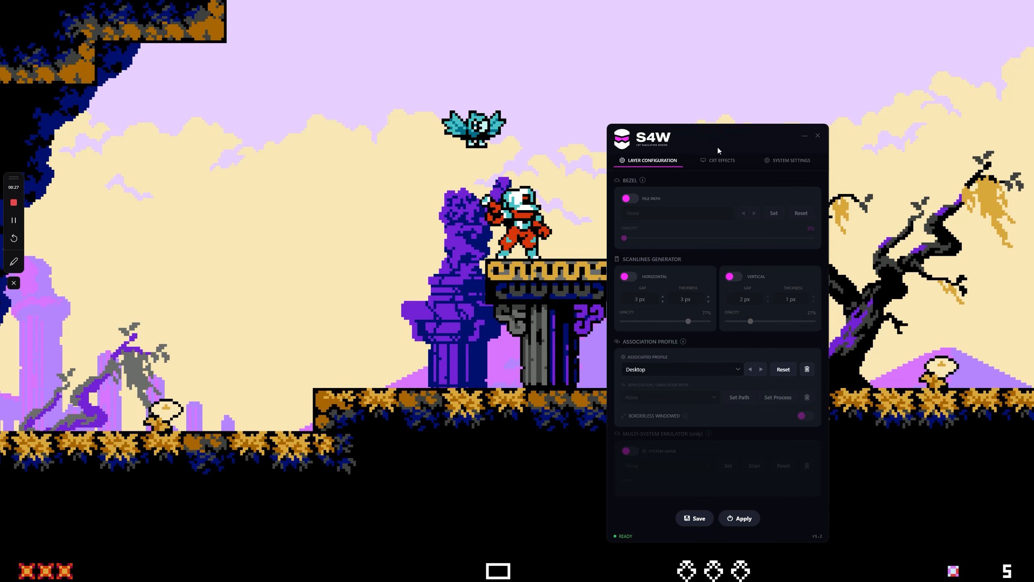
left_click_drag(718, 150, 818, 121)
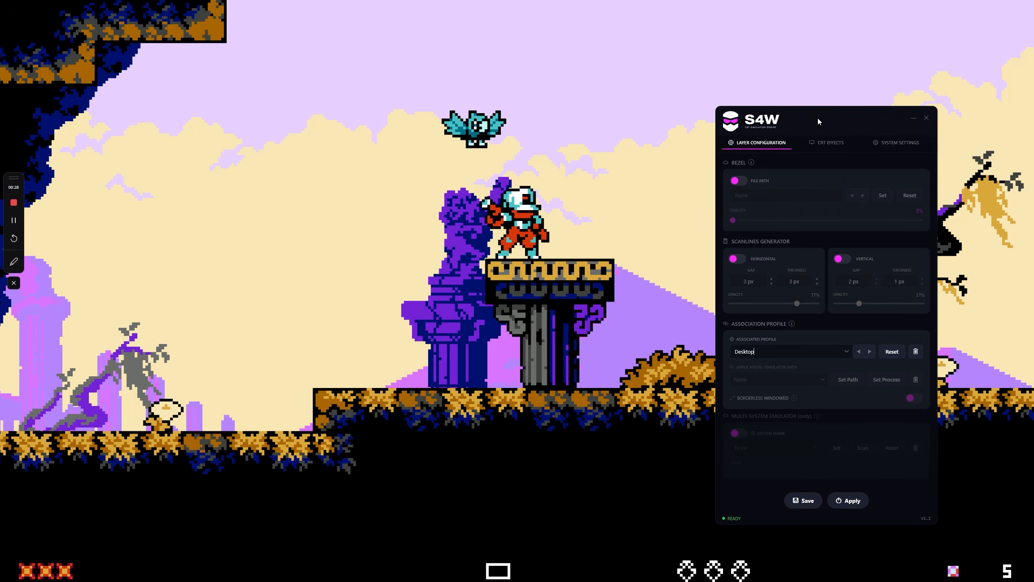
- Replace the associated profile name Desktop with Batboy to create a profile for the game
double_click(732, 352)
key("BackSpace")
type("B")
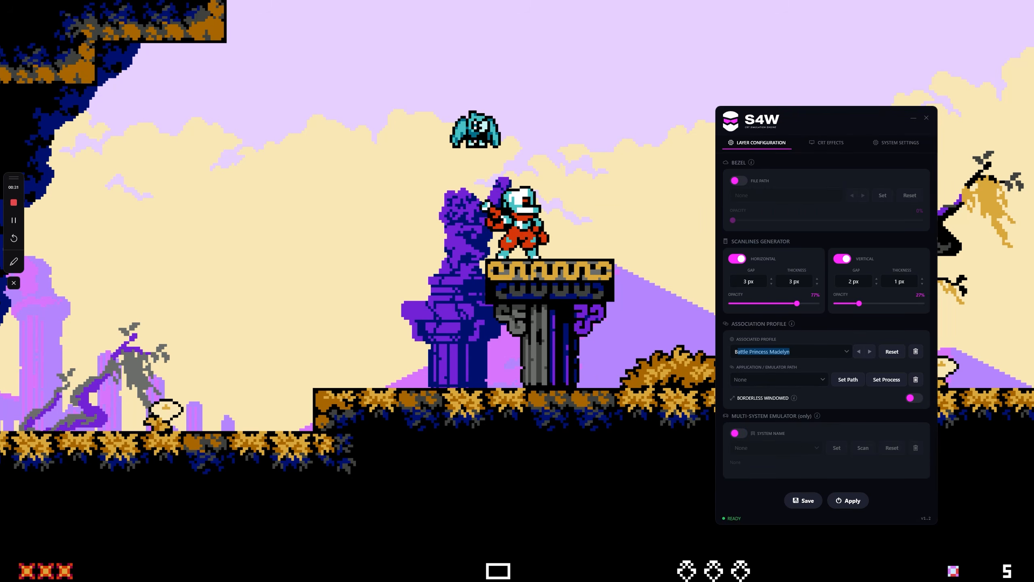
type("atboy")
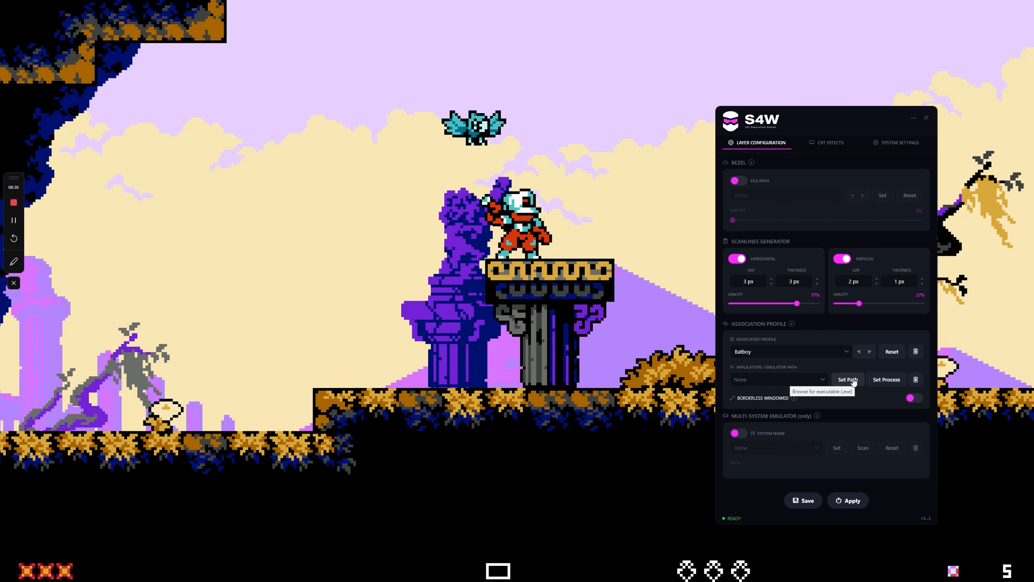
- Link the Batboy profile to the running BatBoy process and apply the overlay to the game
left_click(880, 380)
left_click(769, 404)
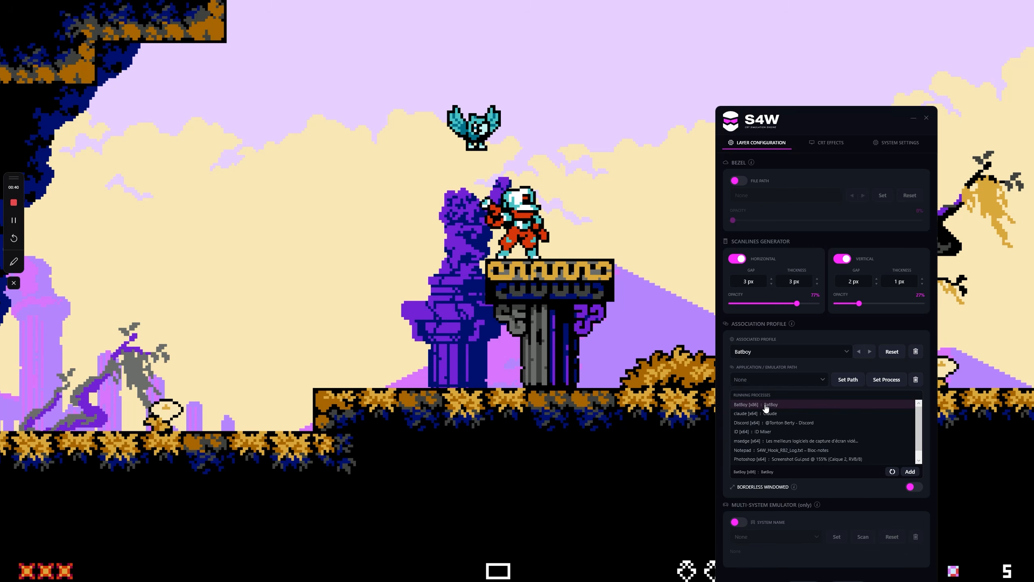
left_click(910, 473)
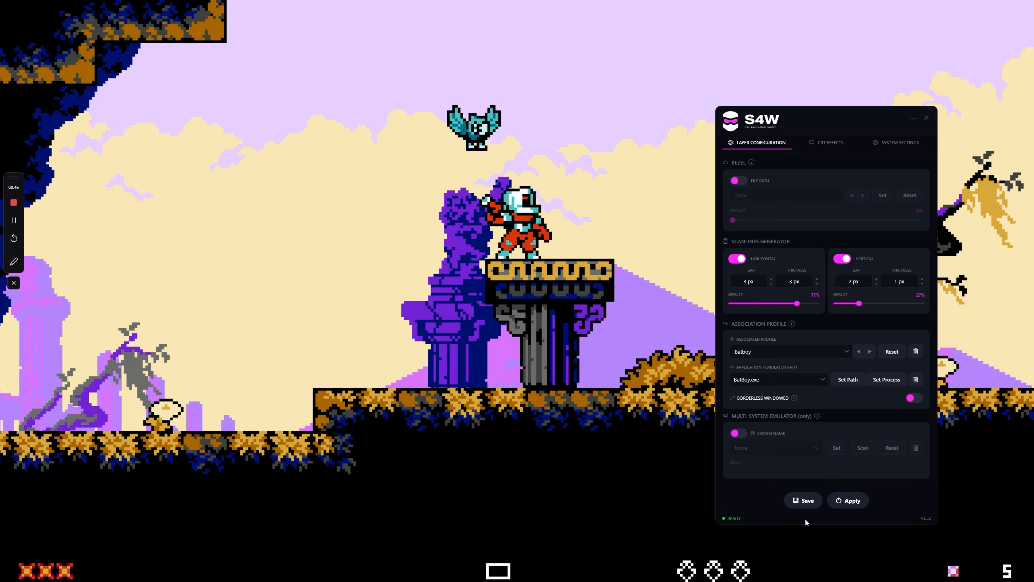
left_click(845, 501)
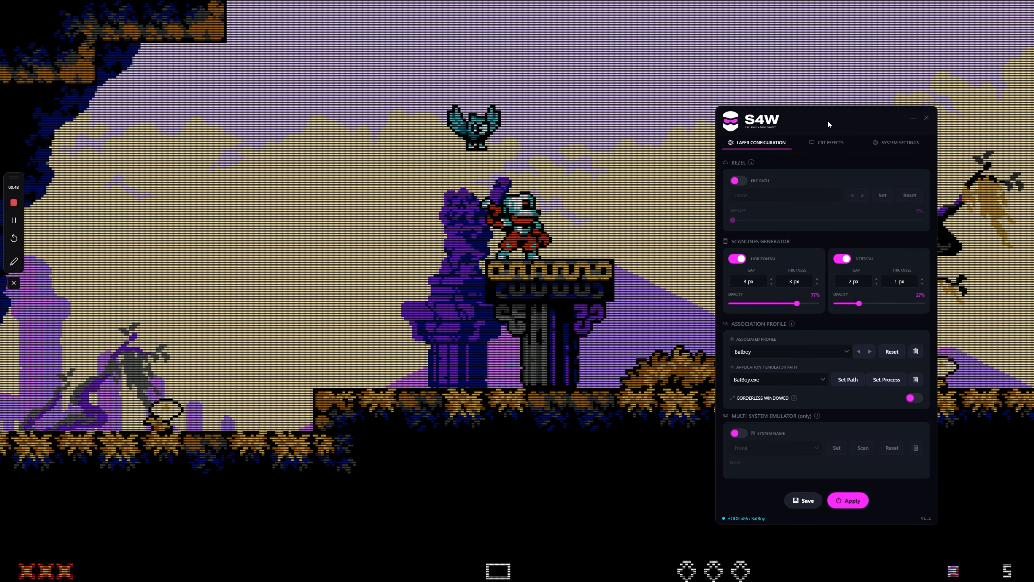
- Increase the gap of the horizontal scanlines to 8 px
left_click_drag(828, 119, 807, 133)
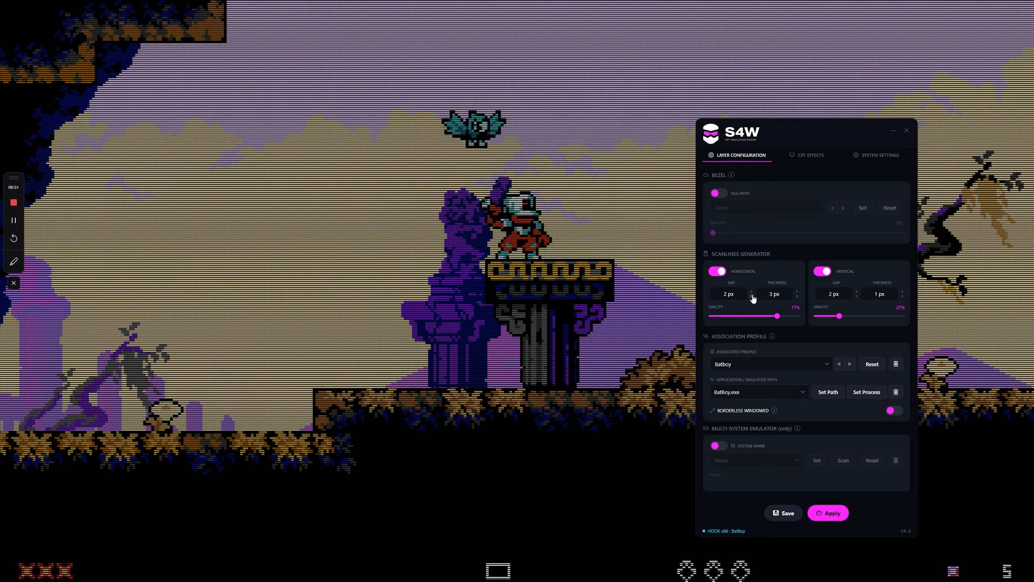
left_click(752, 291)
left_click(752, 292)
left_click(752, 292)
left_click(752, 292)
left_click(752, 291)
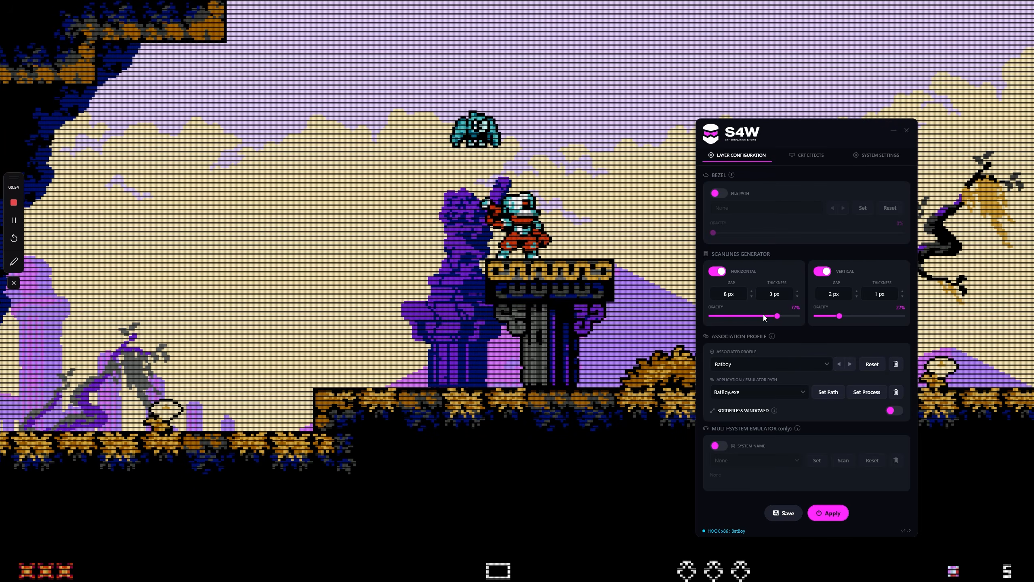
- Set the horizontal scanlines to 100% opacity with a 3 px gap
left_click_drag(778, 316, 805, 317)
left_click(751, 296)
left_click(752, 297)
left_click(752, 297)
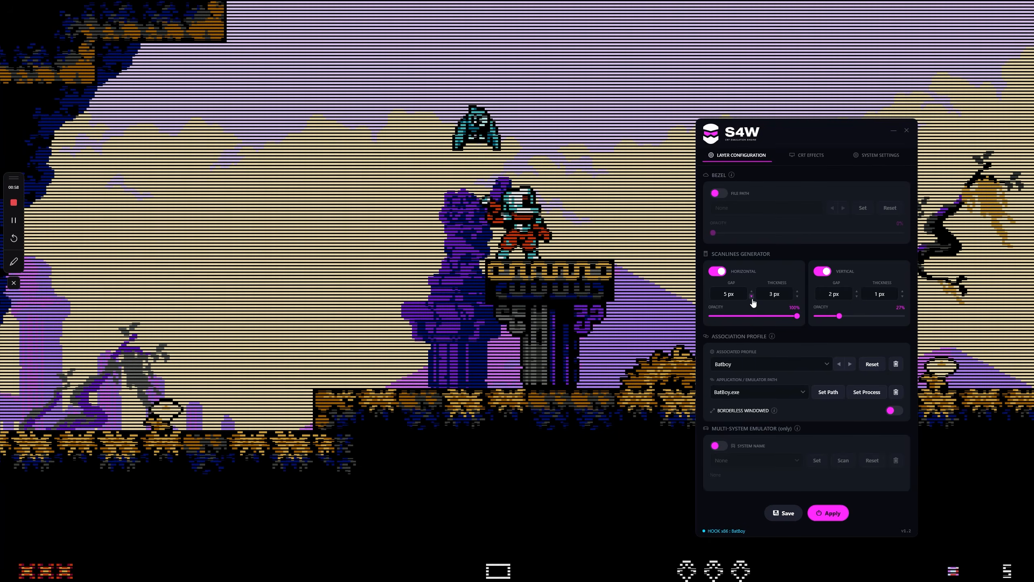
left_click(751, 296)
left_click(752, 297)
- Increase the thickness of the horizontal scanlines to 8 px
left_click(797, 292)
left_click(797, 292)
left_click(797, 292)
left_click(797, 293)
left_click(797, 293)
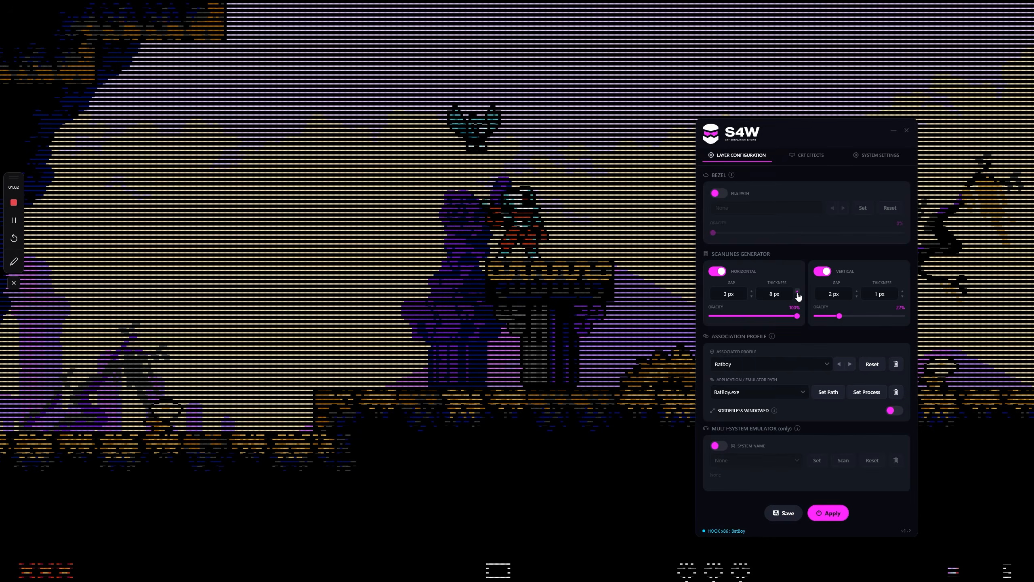
- Reduce the thickness of the horizontal scanlines to 3 px
left_click(797, 296)
left_click(797, 297)
left_click(797, 296)
left_click(797, 297)
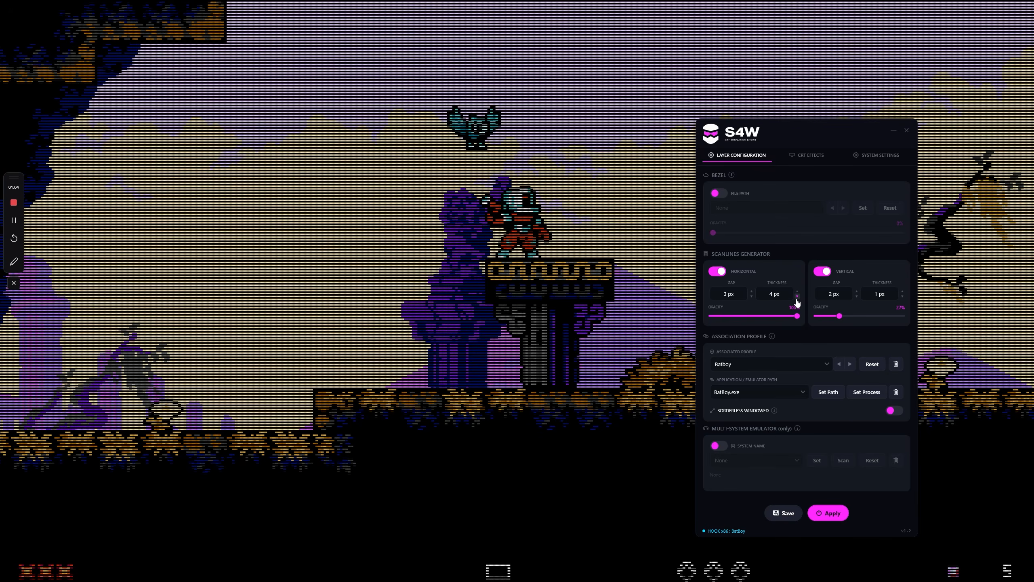
left_click(797, 296)
left_click(797, 297)
left_click(798, 293)
- Set the vertical scanlines to a 2 px gap and 25% opacity, and the horizontal scanline opacity to 74%
left_click_drag(839, 316, 910, 318)
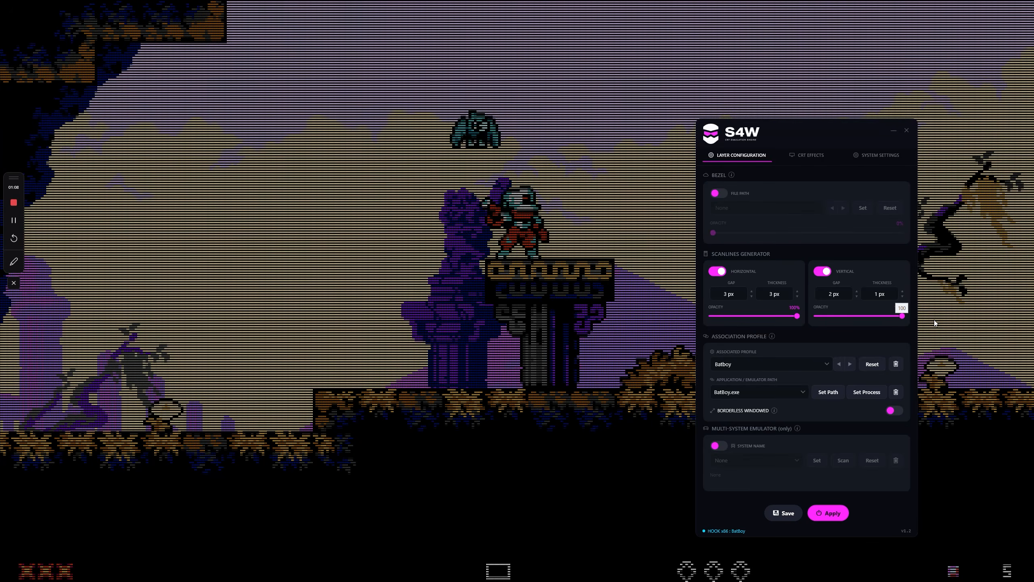
mouse_move(838, 321)
left_mouse_down()
mouse_move(804, 320)
mouse_move(884, 321)
mouse_move(826, 319)
mouse_move(840, 320)
left_mouse_up()
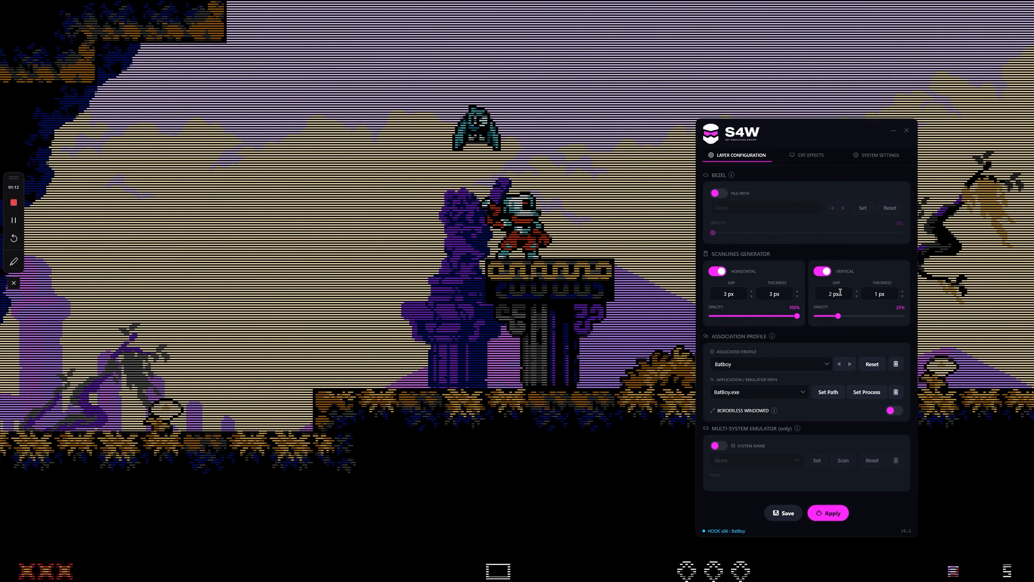
mouse_move(838, 317)
left_mouse_down()
mouse_move(907, 317)
mouse_move(821, 322)
left_mouse_up()
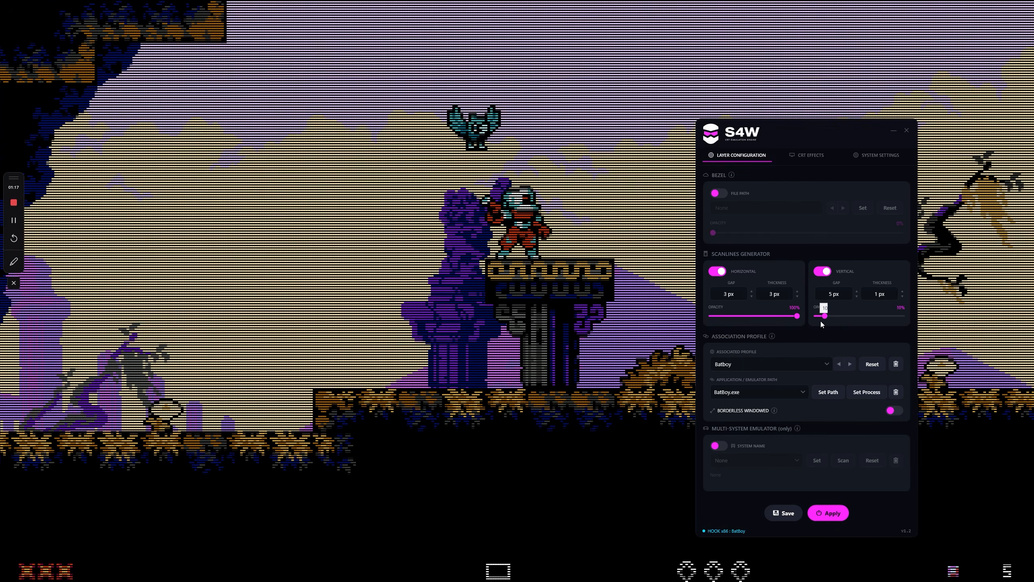
left_click(857, 297)
left_click_drag(839, 321, 777, 322)
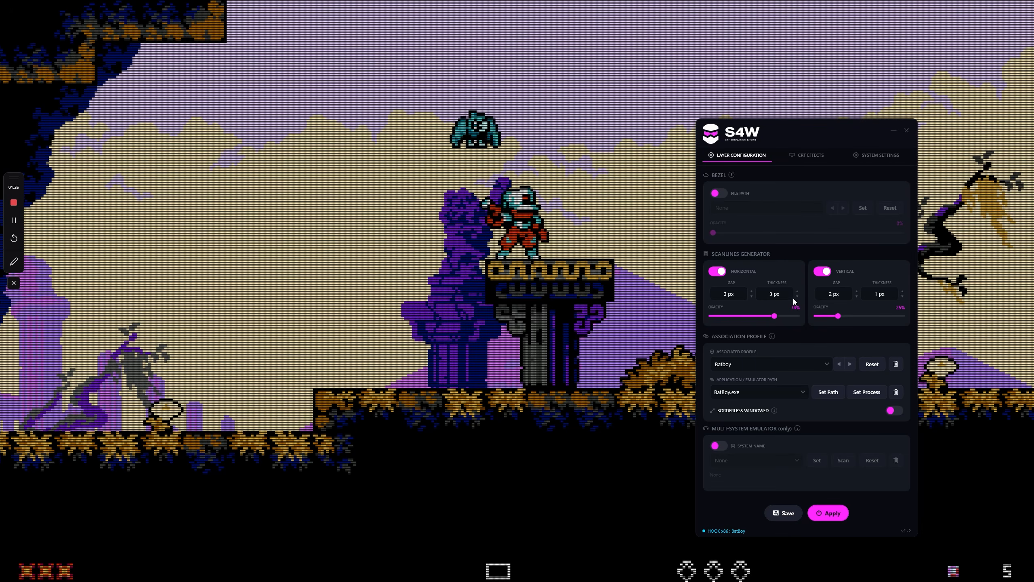
- Load the VHS shader preset with its CRT effects enabled and try out the screen curvature
left_click(805, 159)
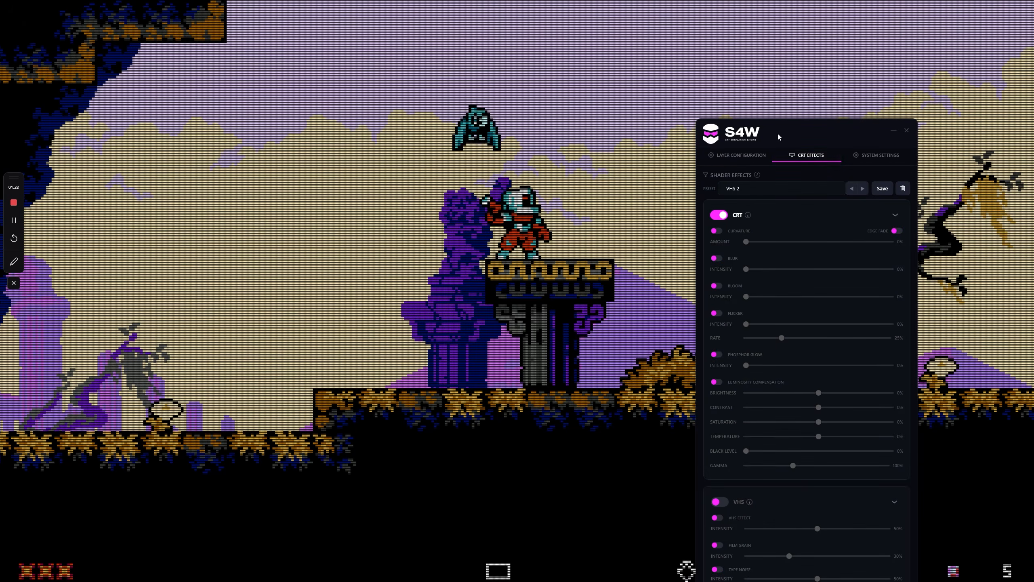
left_click_drag(778, 132, 751, 76)
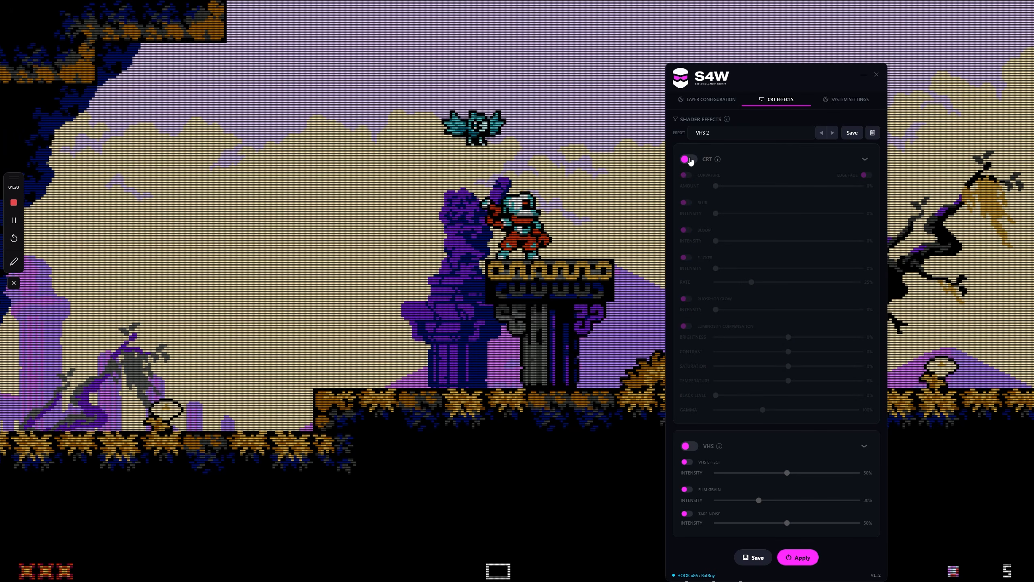
left_click(820, 133)
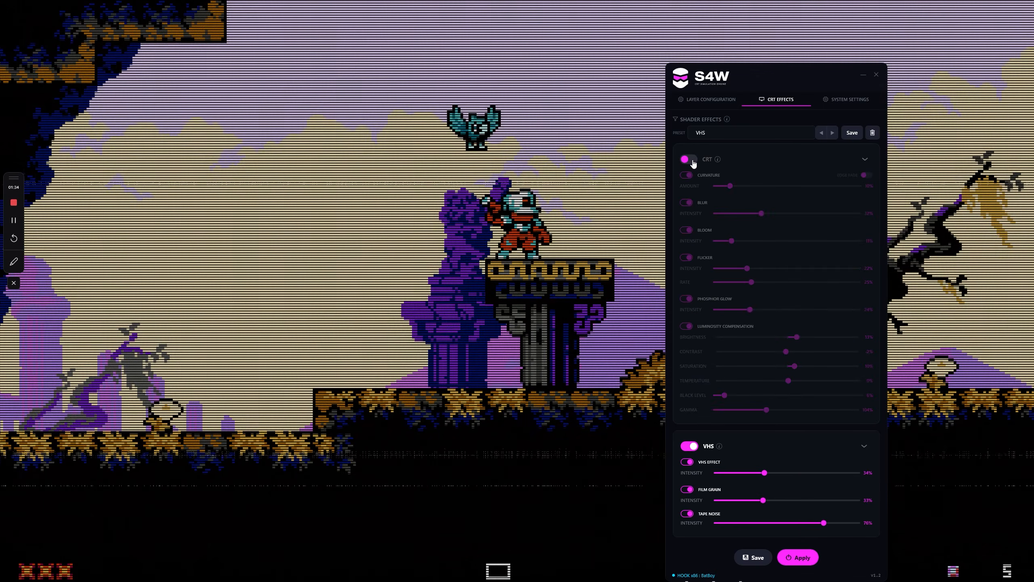
left_click(687, 175)
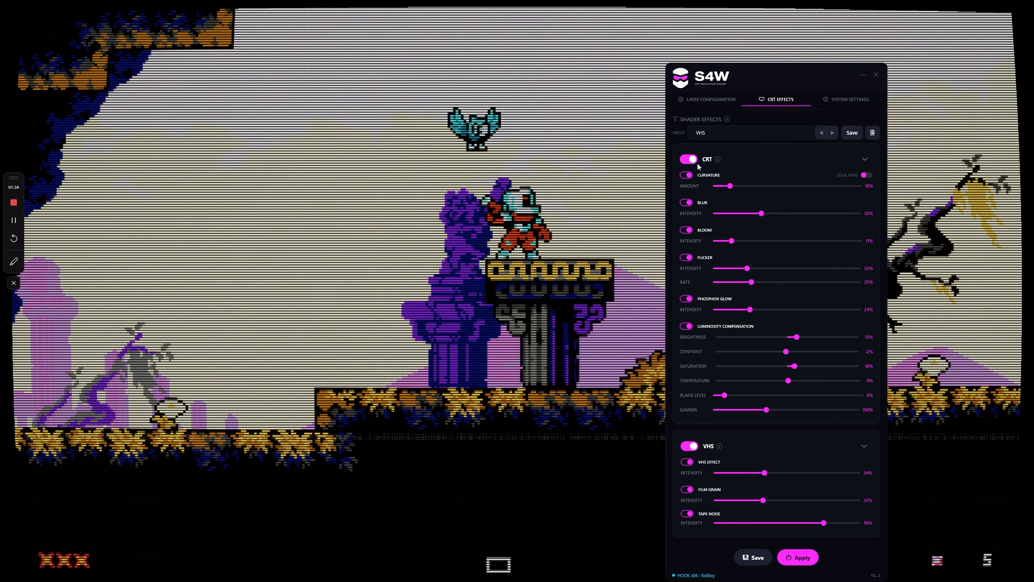
left_click(686, 175)
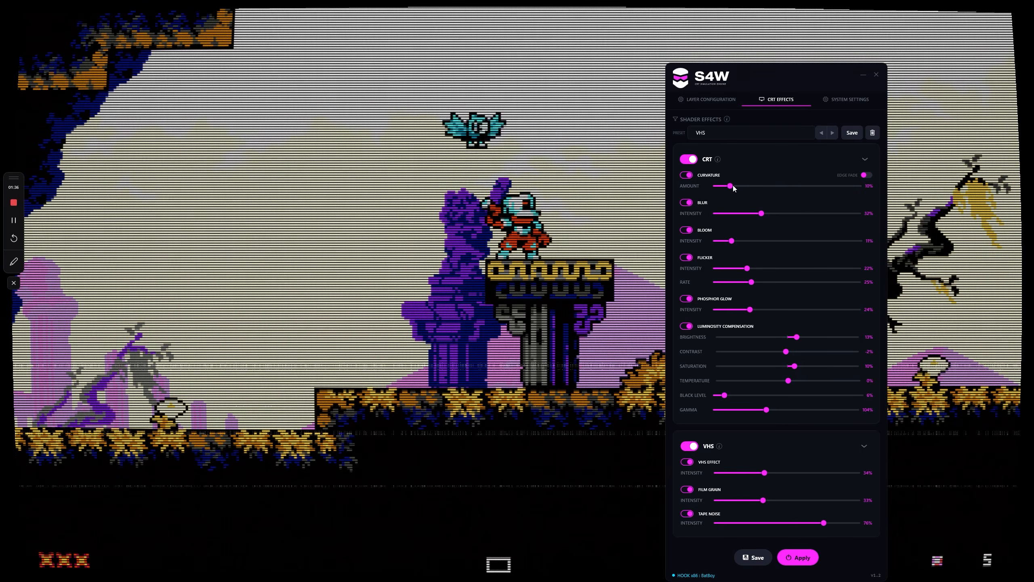
mouse_move(730, 186)
left_mouse_down()
mouse_move(721, 186)
mouse_move(843, 188)
mouse_move(732, 190)
left_mouse_up()
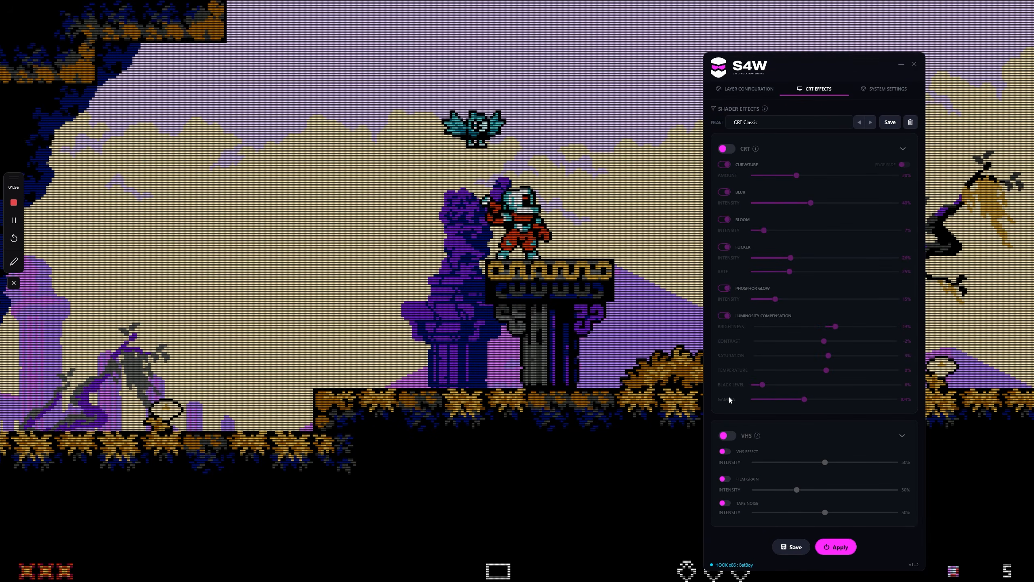
- Enable the VHS shader group with the VHS effect at 90% intensity, a stronger film grain and tape noise
left_click(727, 435)
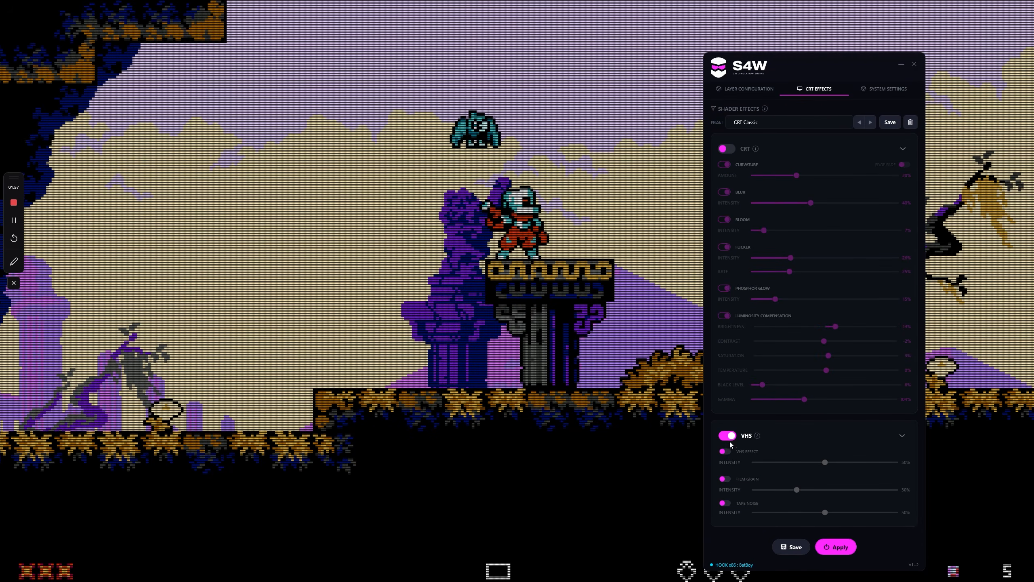
left_click(725, 451)
left_click_drag(825, 462, 882, 463)
left_click(724, 479)
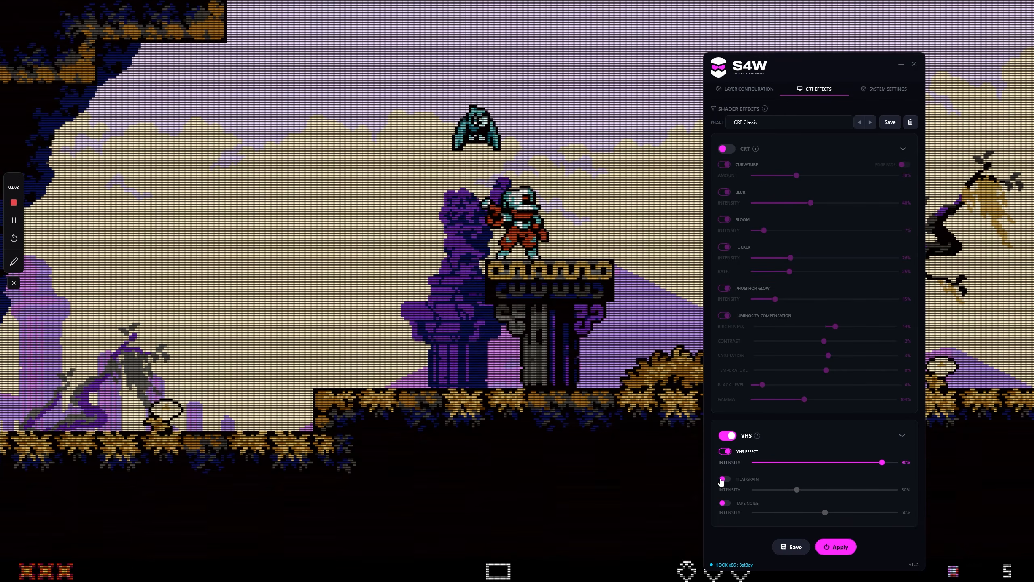
left_click_drag(797, 490, 877, 515)
left_click(725, 502)
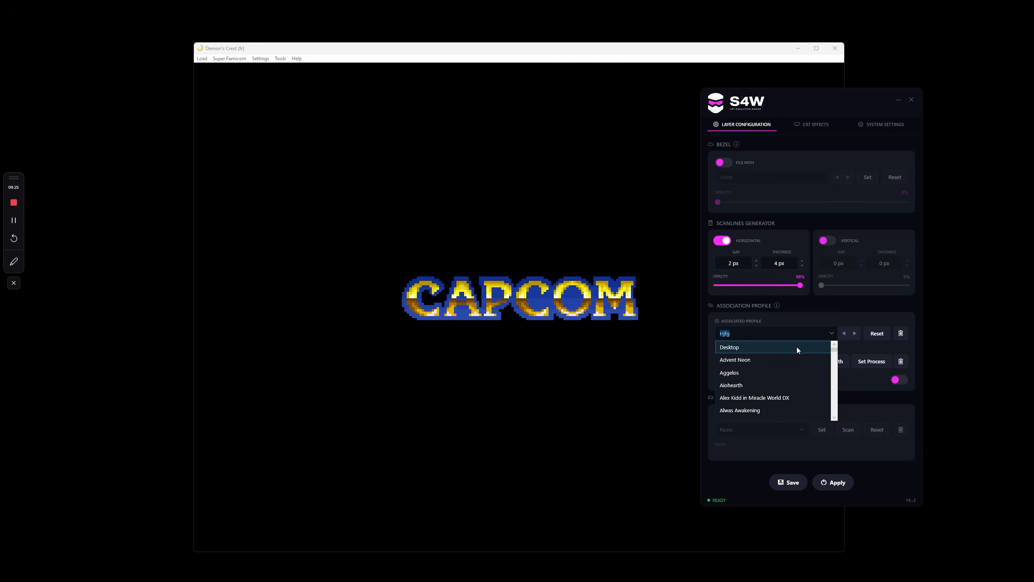
- Create a profile named Super Nintendo from the Desktop profile and link it to the running ares process
left_click(794, 349)
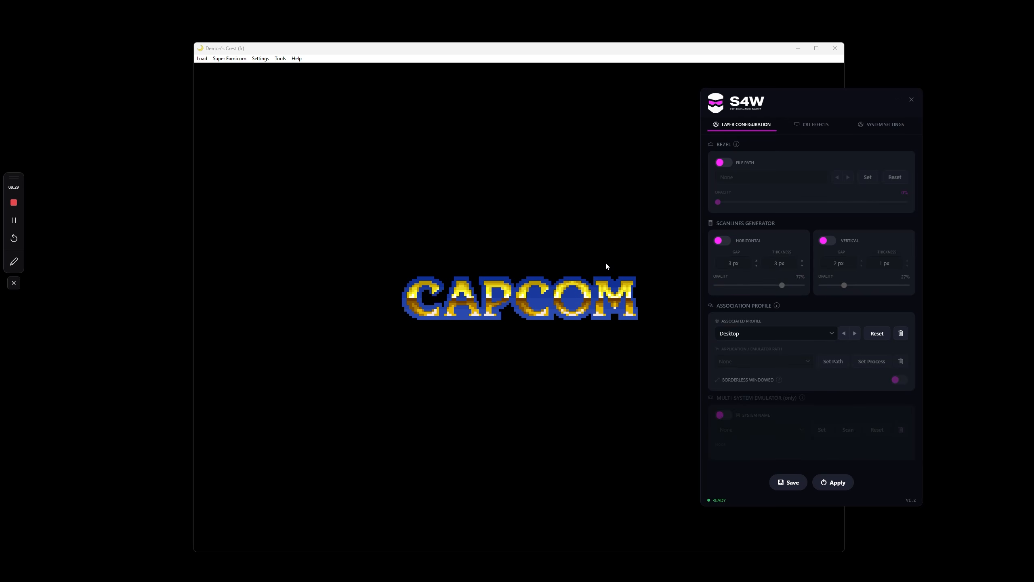
type("Super")
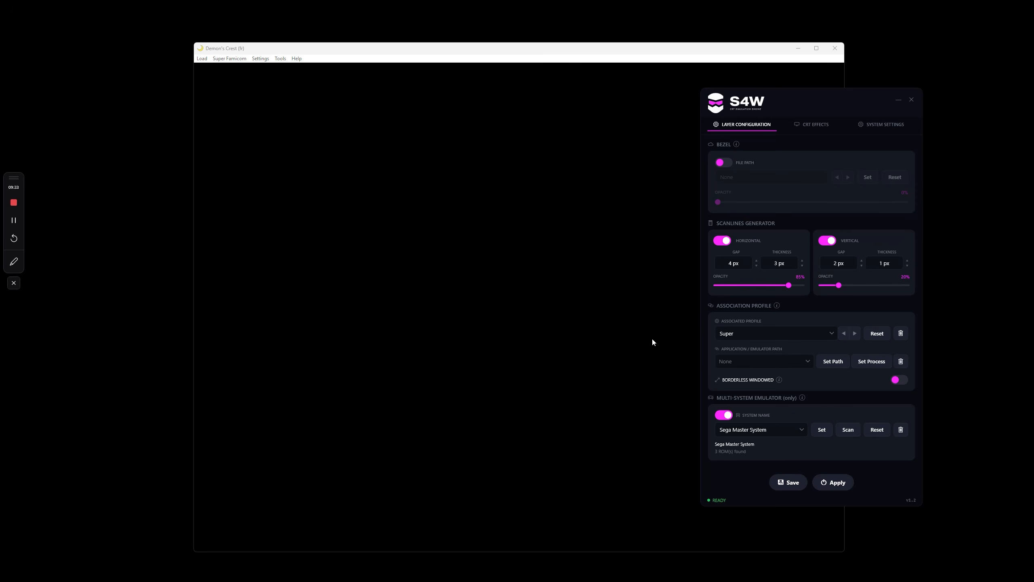
type(" Nintendo")
left_click(870, 364)
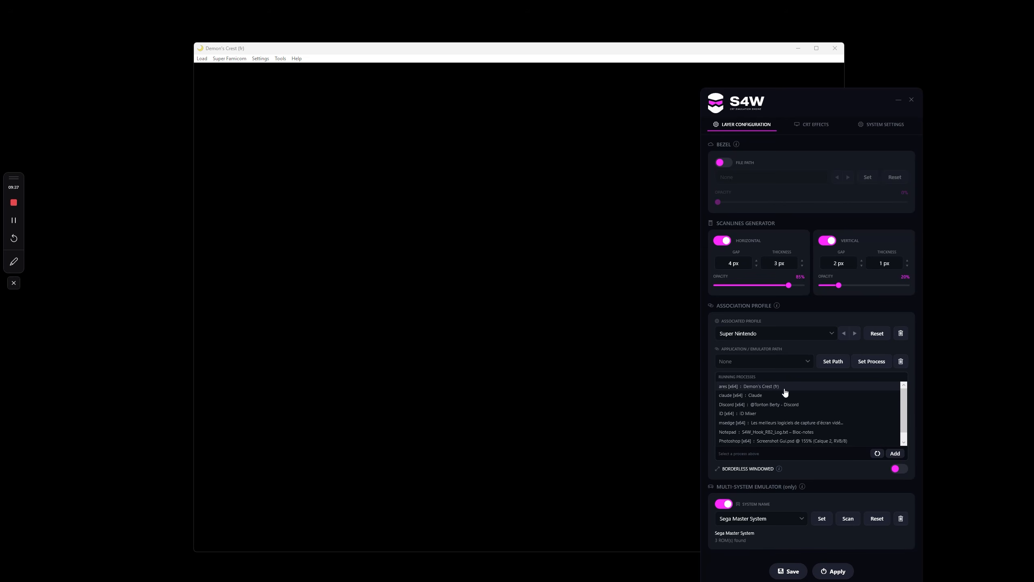
left_click(761, 388)
left_click(894, 454)
- Assign the existing Super Nintendo folder in D:\Emulation\Roms as the ROM folder for the multi-system emulator
left_click(724, 415)
left_click(724, 415)
left_click(773, 431)
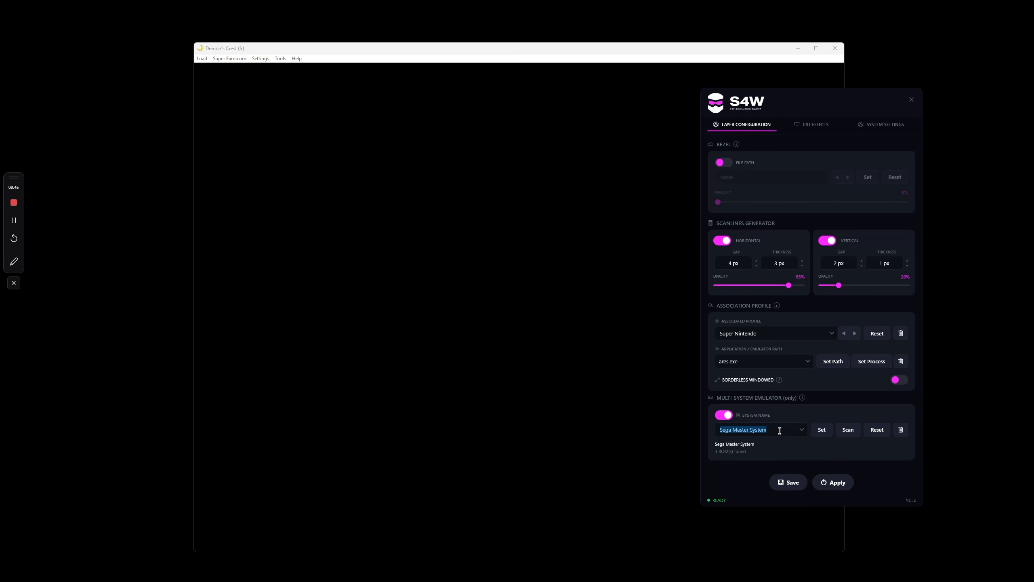
left_click(822, 432)
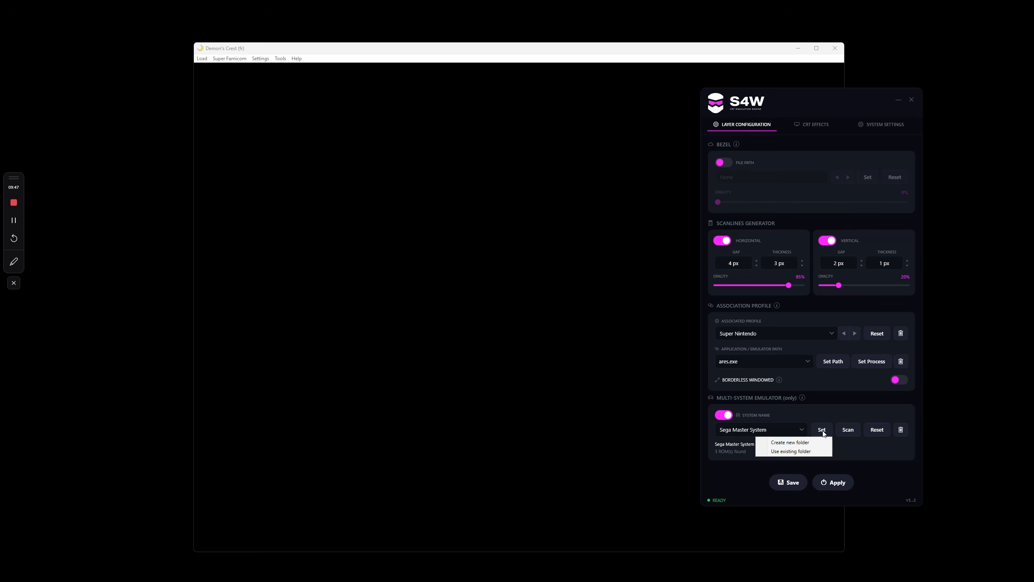
left_click(788, 452)
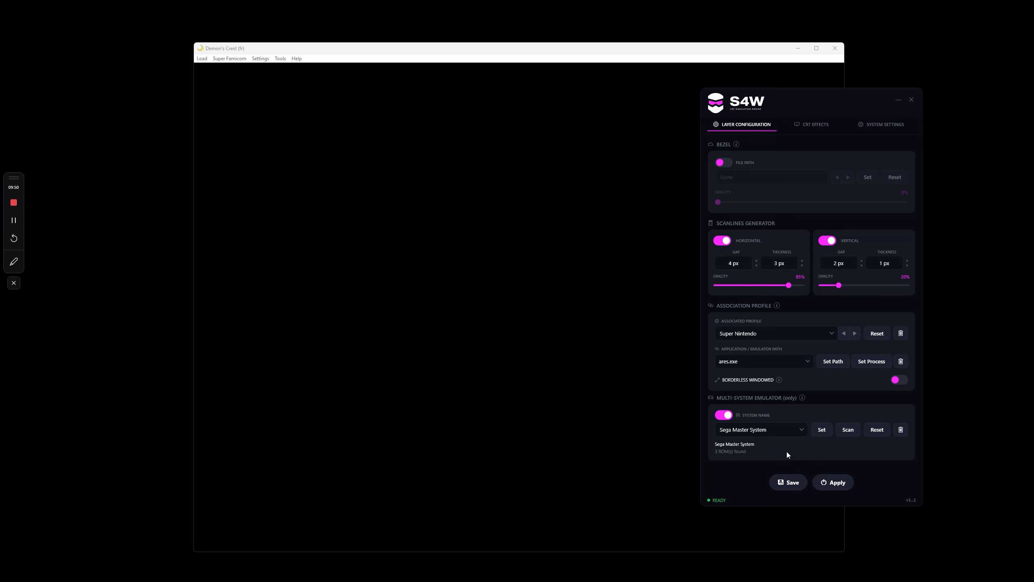
left_click(775, 429)
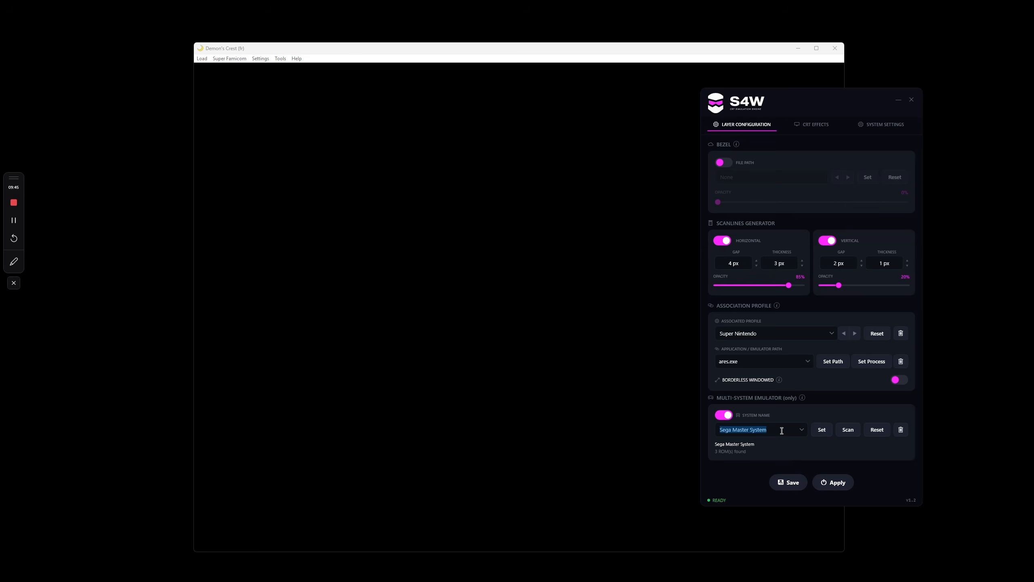
left_click(823, 432)
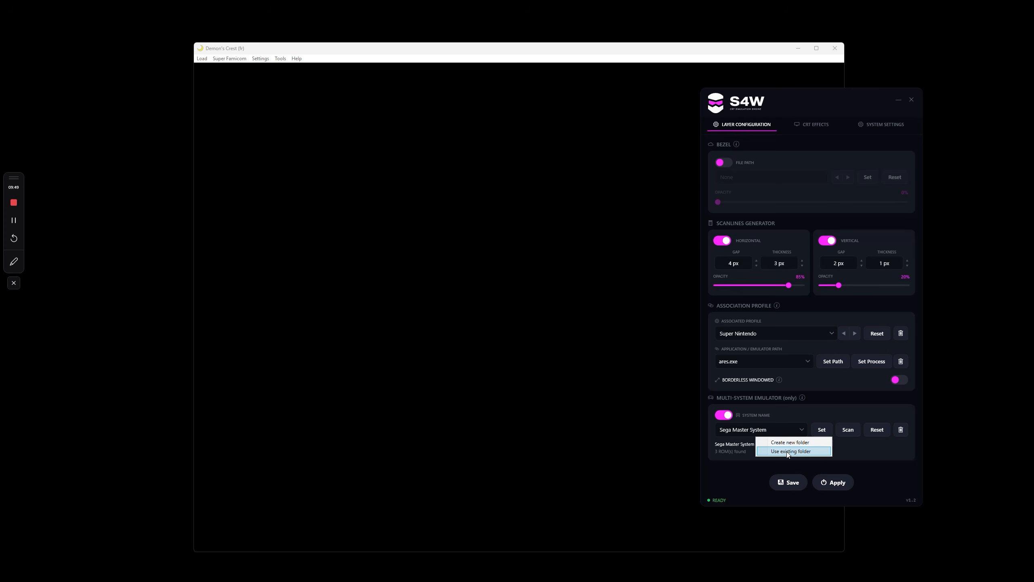
left_click(787, 455)
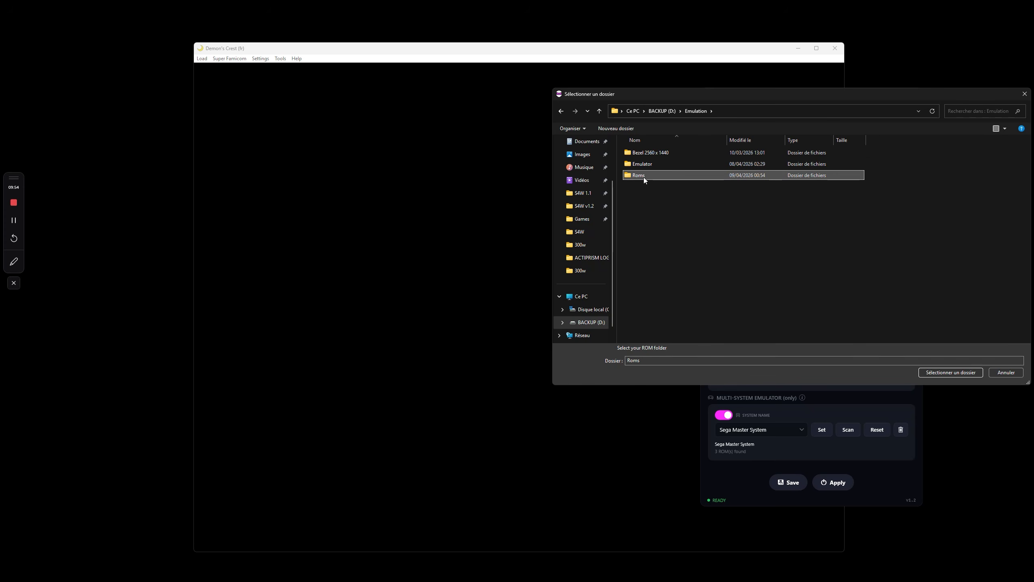
double_click(643, 178)
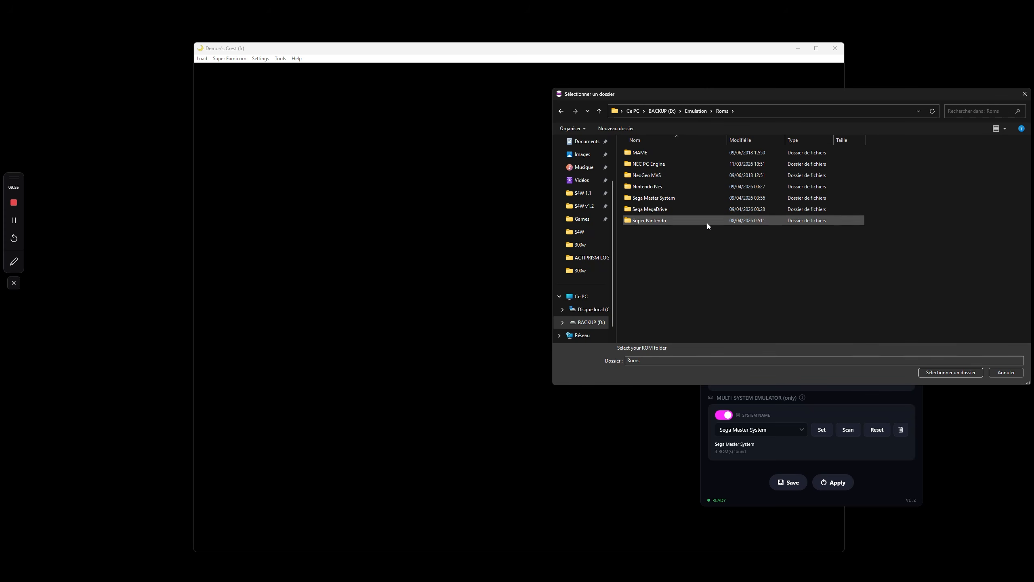
double_click(649, 223)
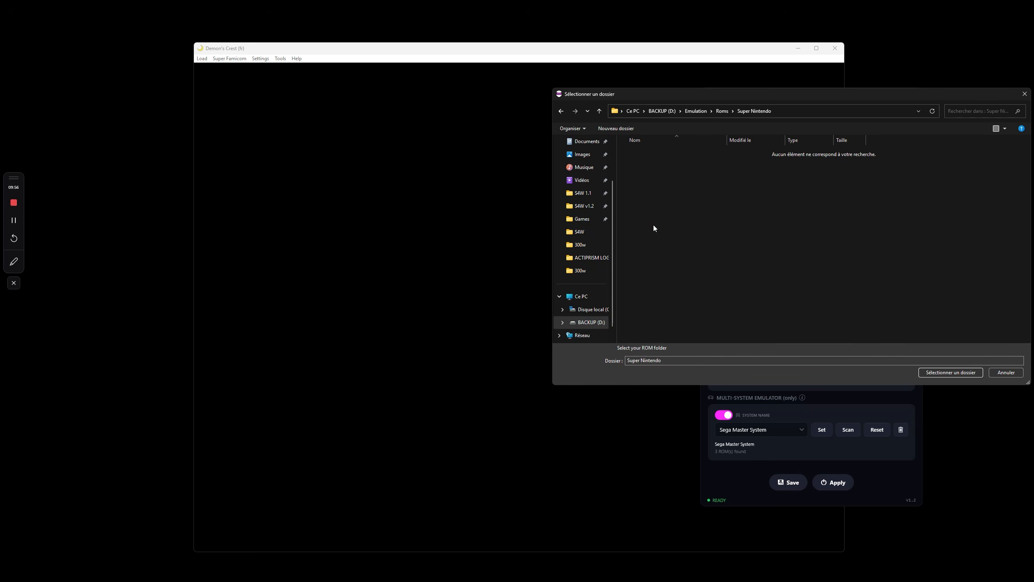
left_click(951, 372)
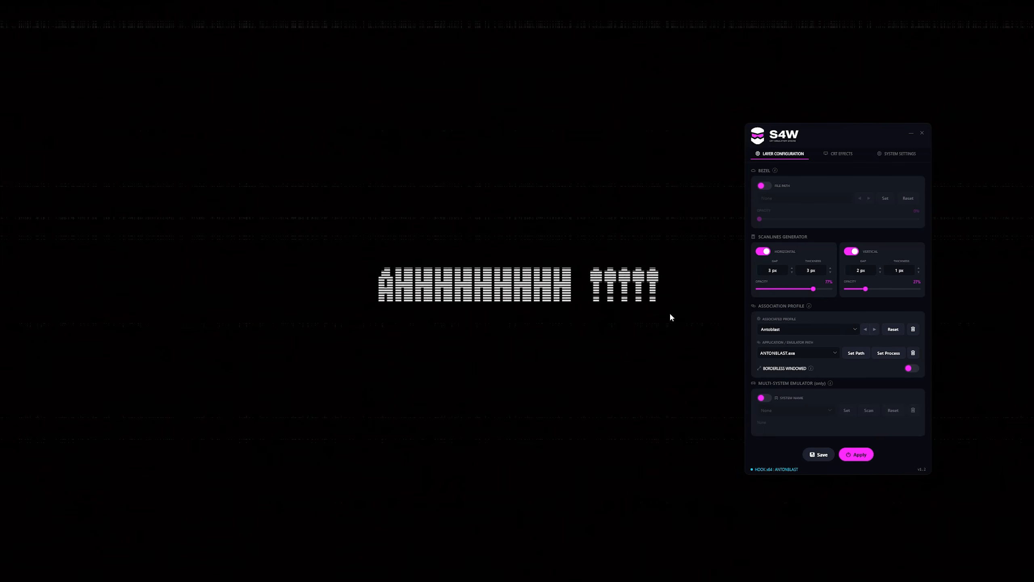
- Bring the running ANTONBLAST game up with the S4W window over it and enter the game's options
left_click(669, 322)
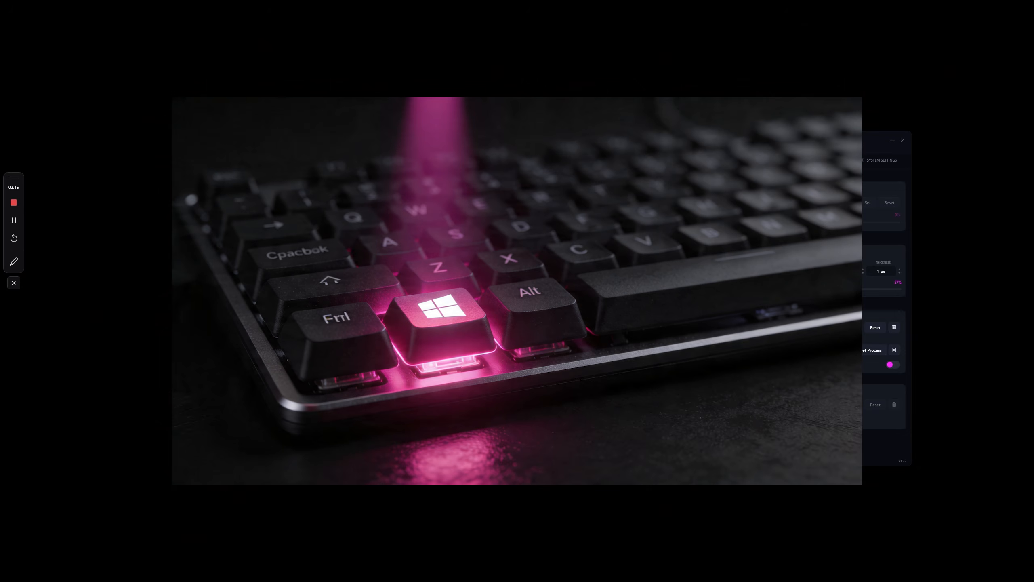
key("super")
left_click(648, 575)
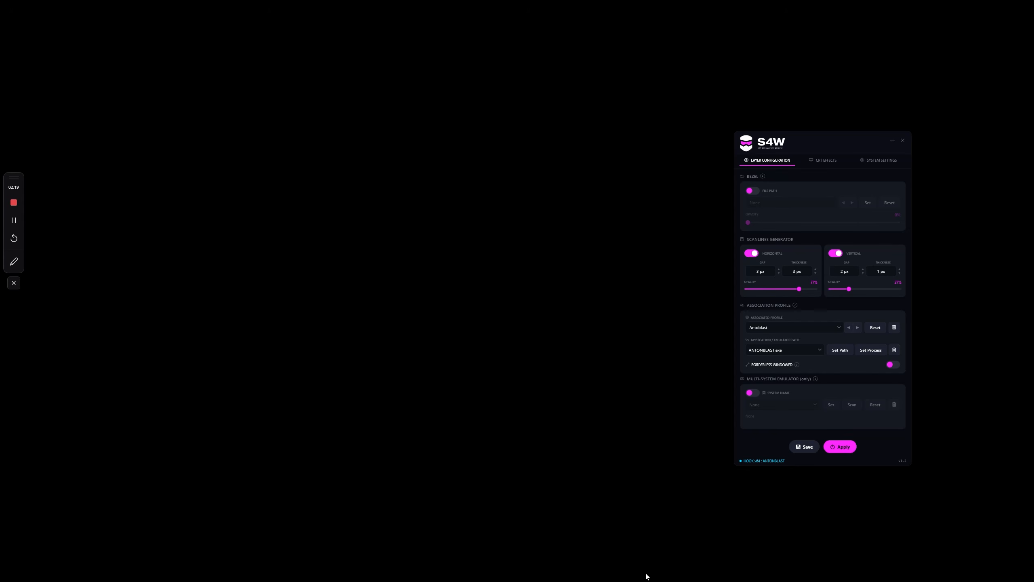
left_click(678, 572)
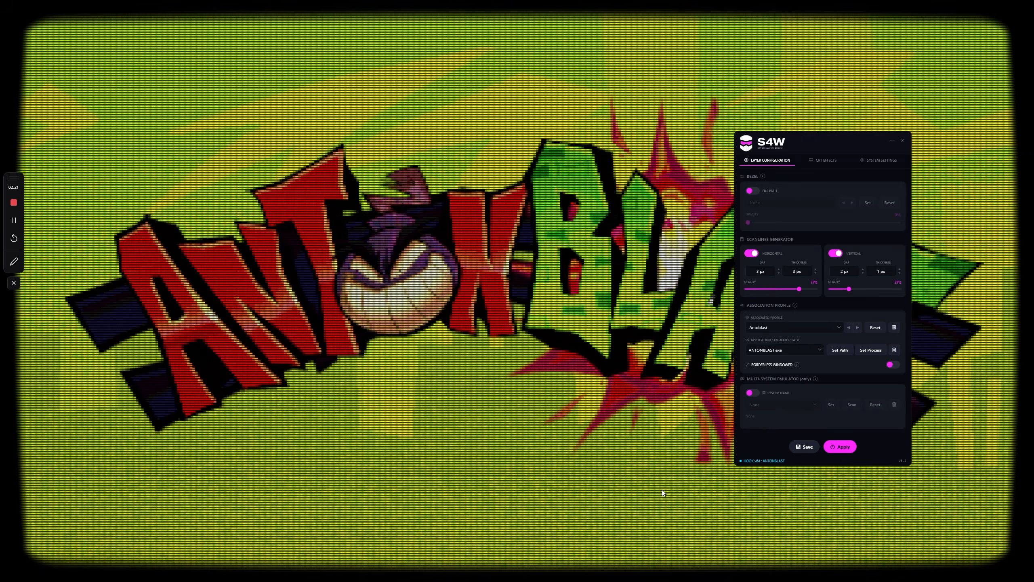
left_click_drag(833, 139, 811, 182)
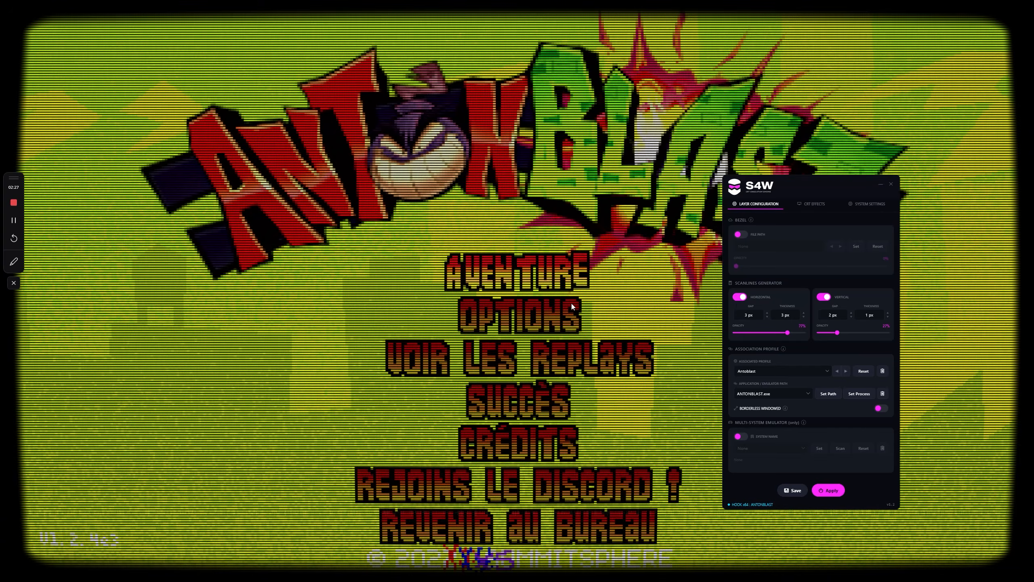
left_click(574, 295)
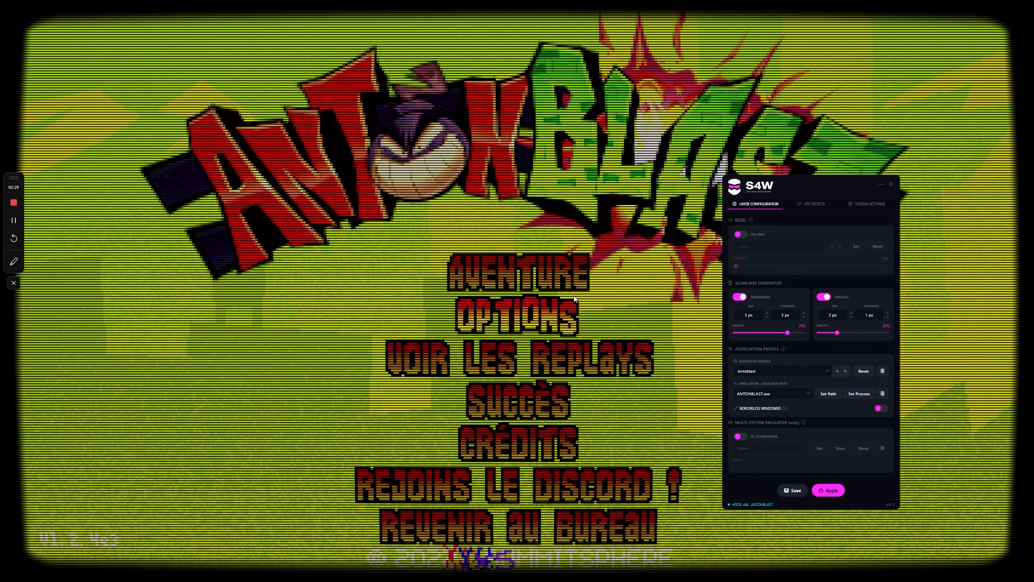
left_click(573, 294)
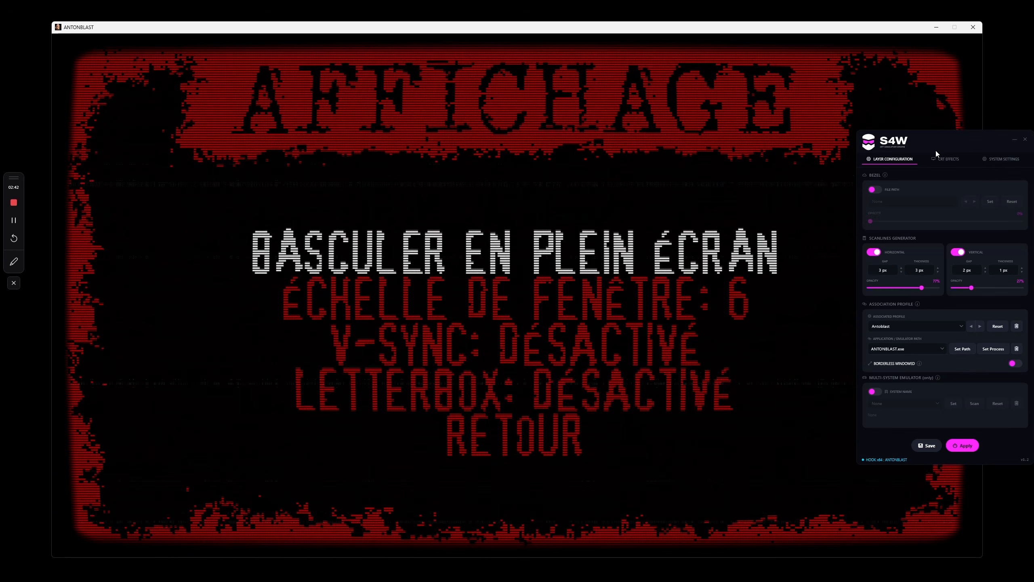
- Try Borderless Windowed mode on the windowed ANTONBLAST game and turn it off again
left_click_drag(946, 136, 856, 154)
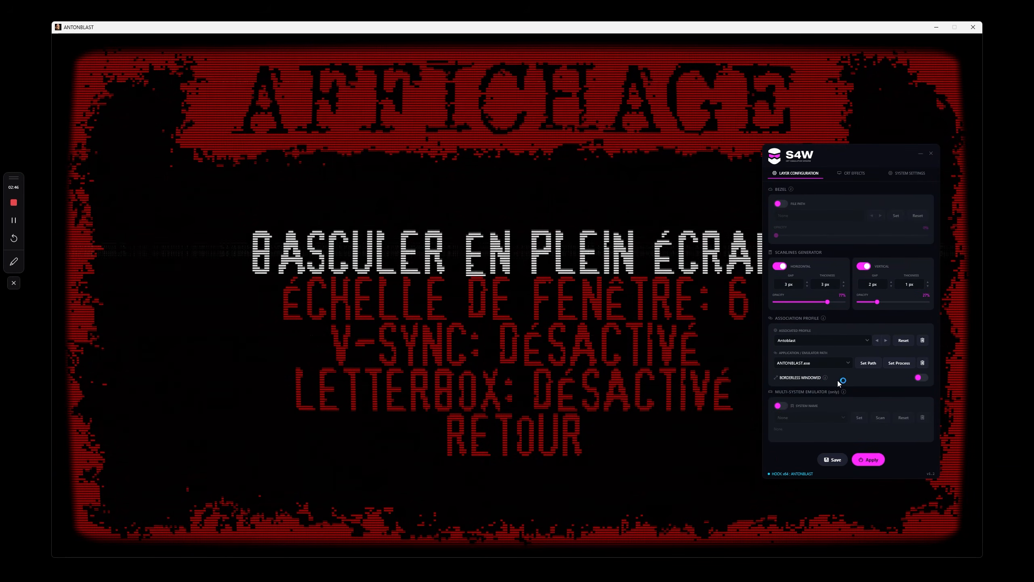
left_click(921, 378)
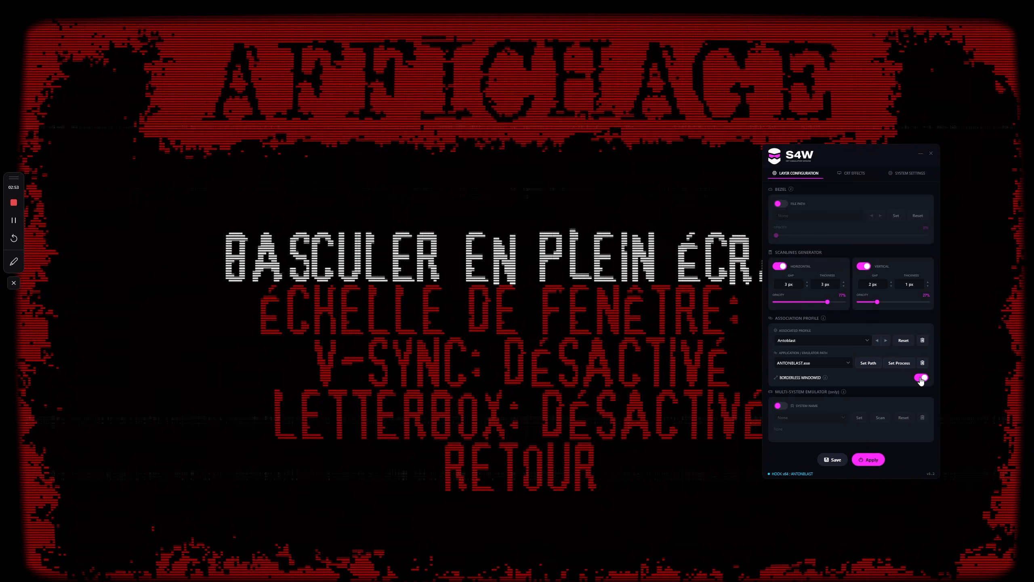
left_click(921, 378)
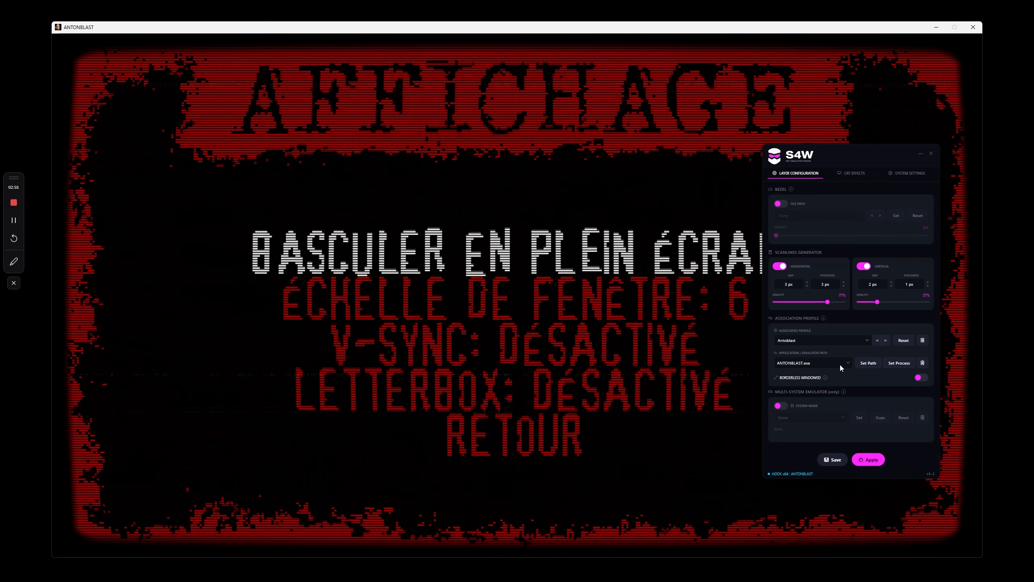
left_click_drag(825, 155, 844, 160)
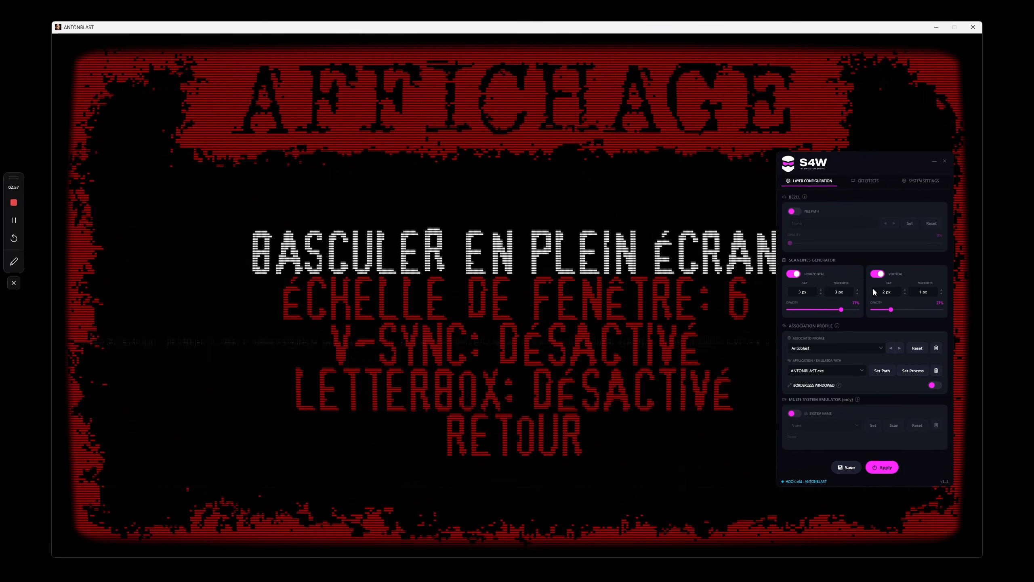
- Set the game's window scale to 7 in its display settings and toggle full screen
key("Down")
key("Right")
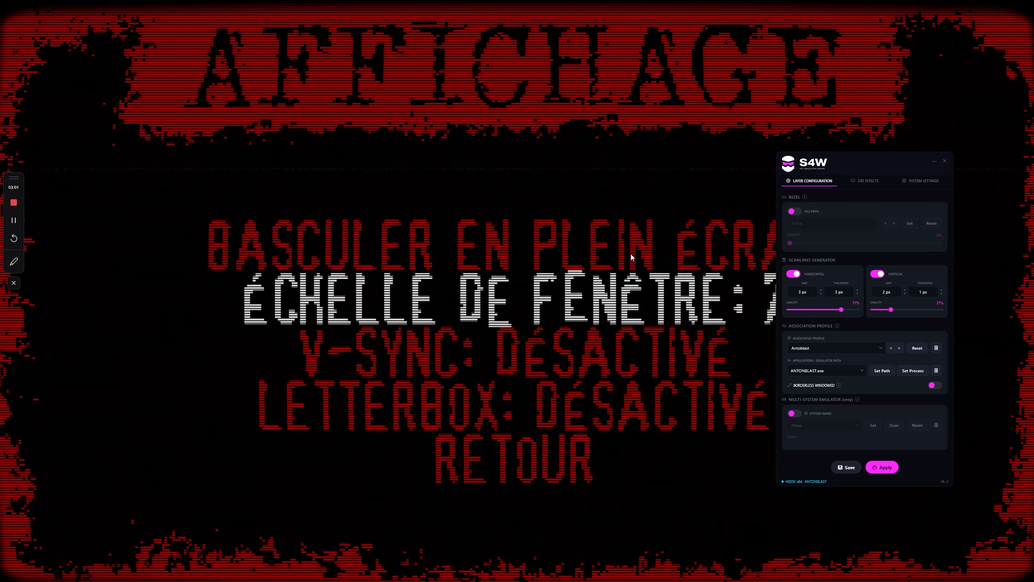
key("Up")
key("Return")
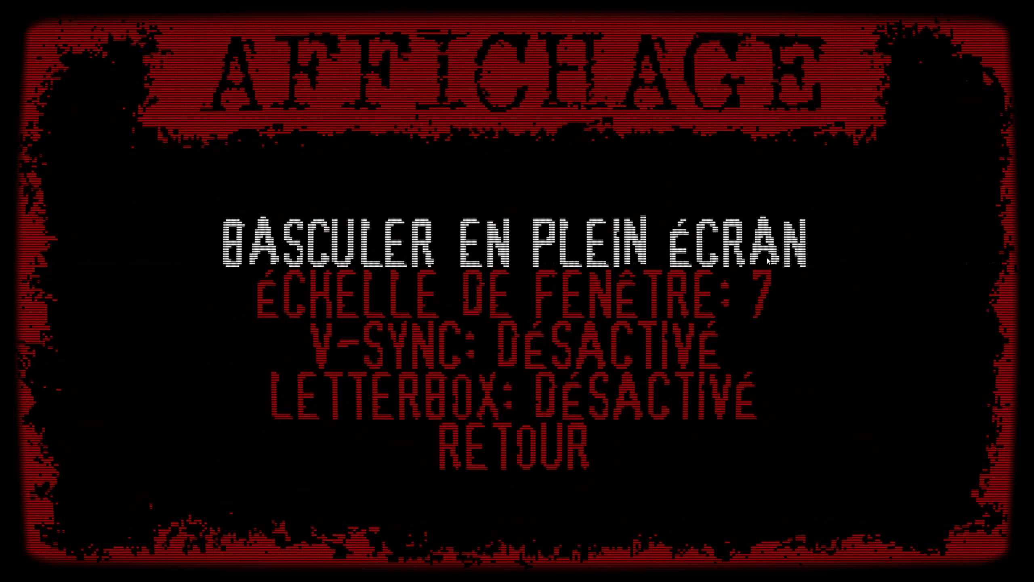
key("Return")
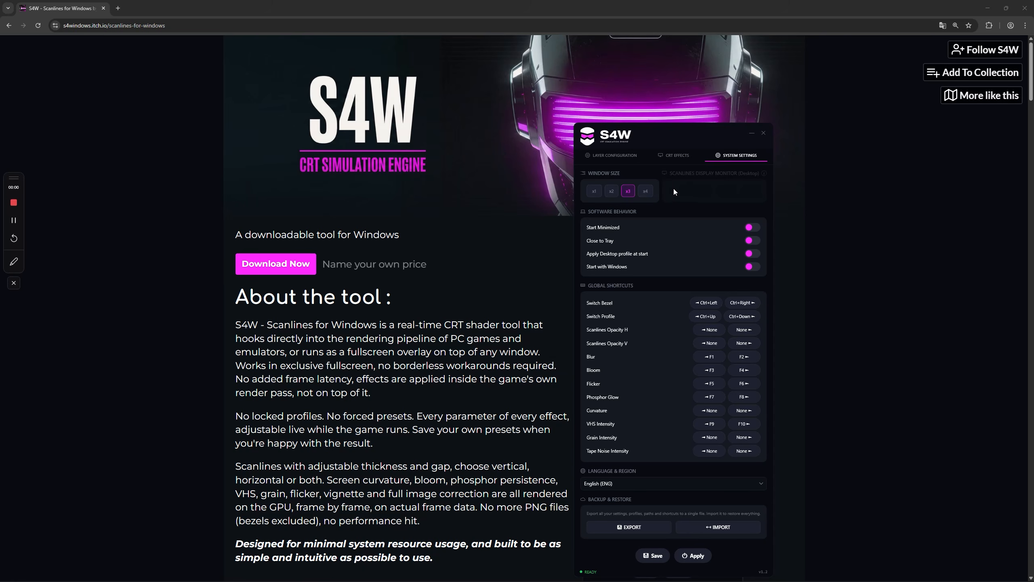
- Switch from the Advent Neon profile to the Desktop profile and apply it as the desktop overlay
mouse_move(764, 174)
left_click(632, 159)
left_click(691, 345)
left_click(604, 358)
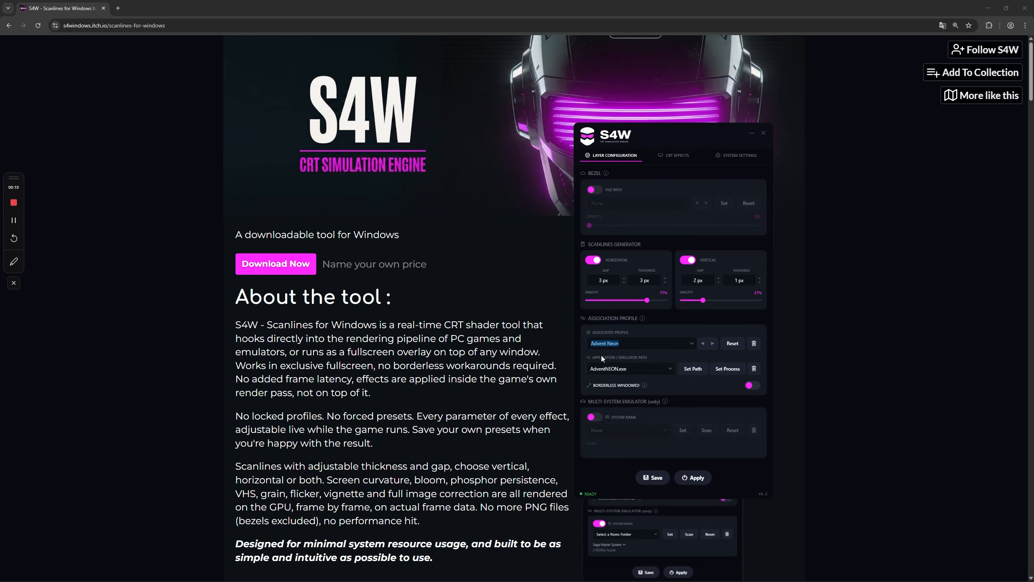
left_click(732, 158)
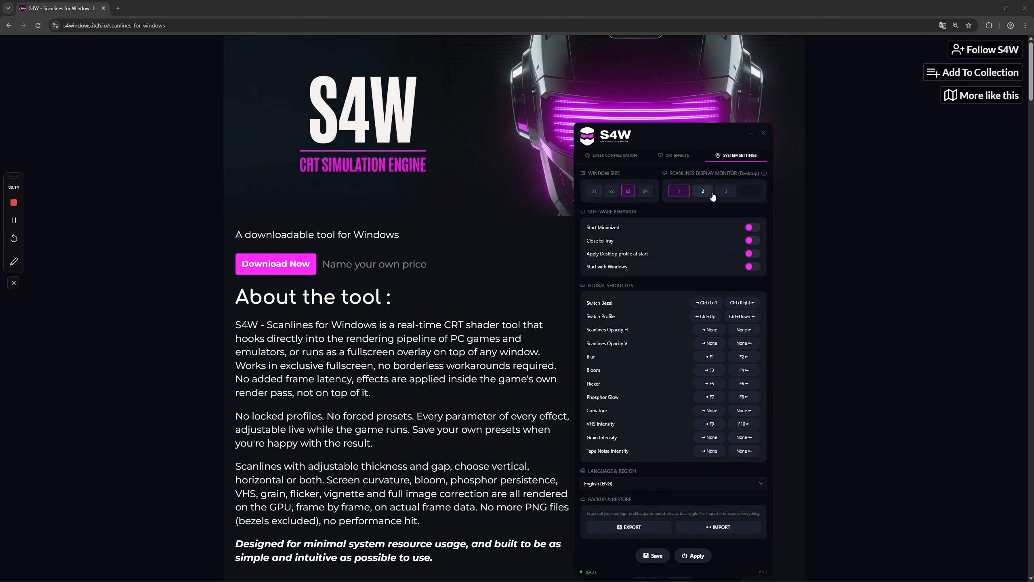
left_click(625, 157)
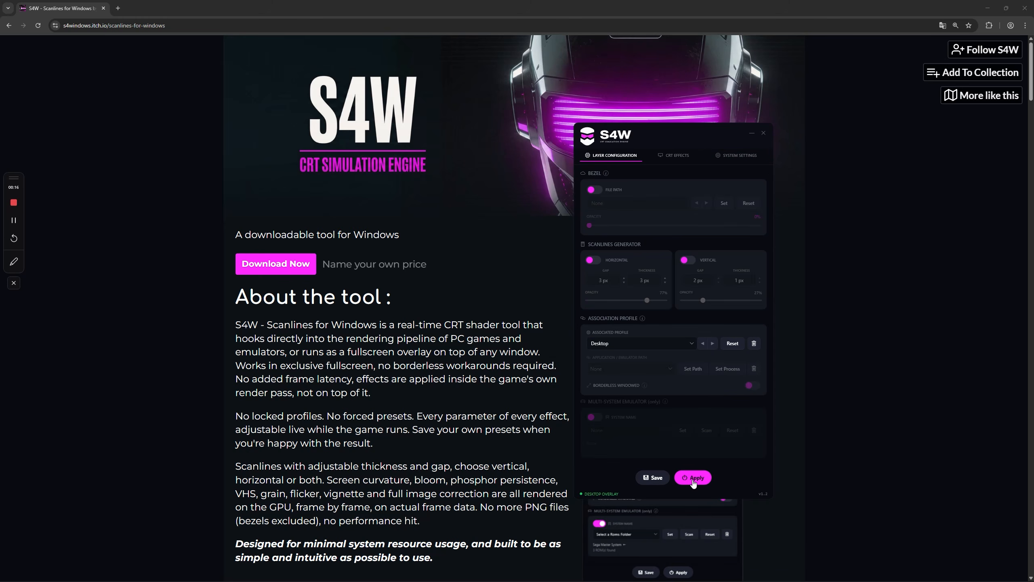
- Turn on the horizontal and vertical scanlines for the desktop overlay and move the S4W window clear of the page text
left_click(595, 263)
left_click(688, 263)
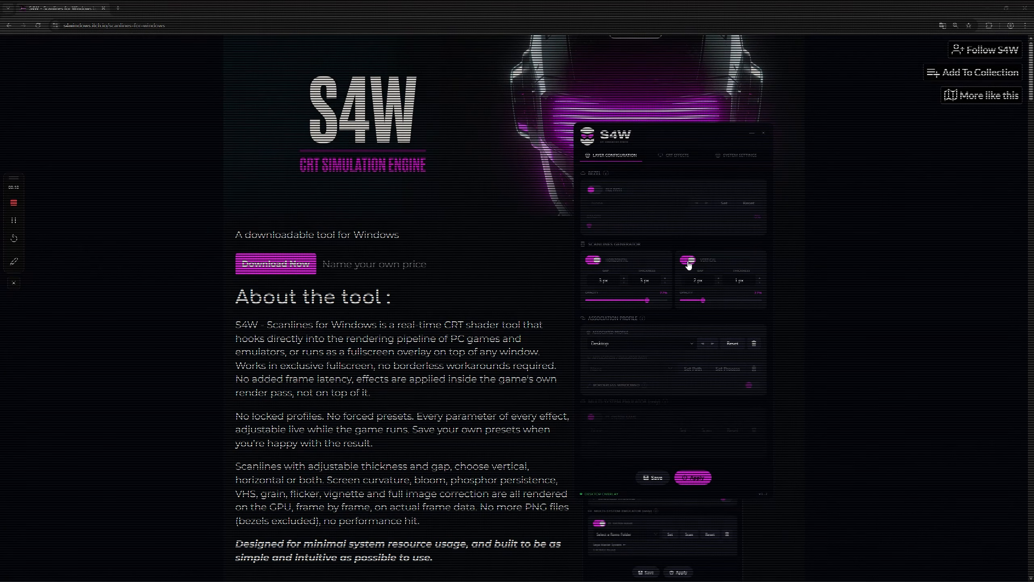
left_click_drag(656, 134, 822, 149)
scroll(339, 358, "down", 5)
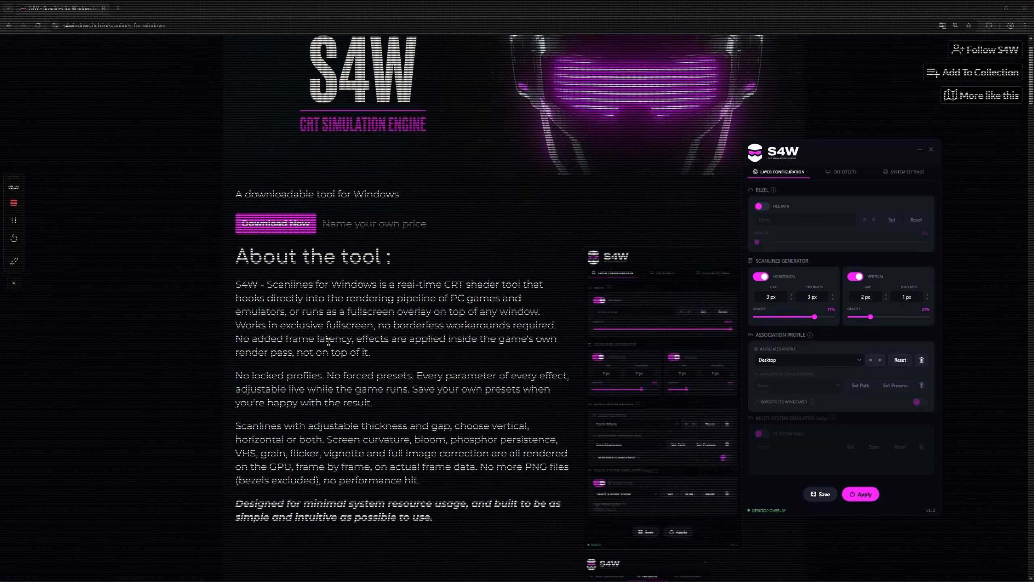
scroll(339, 357, "up", 5)
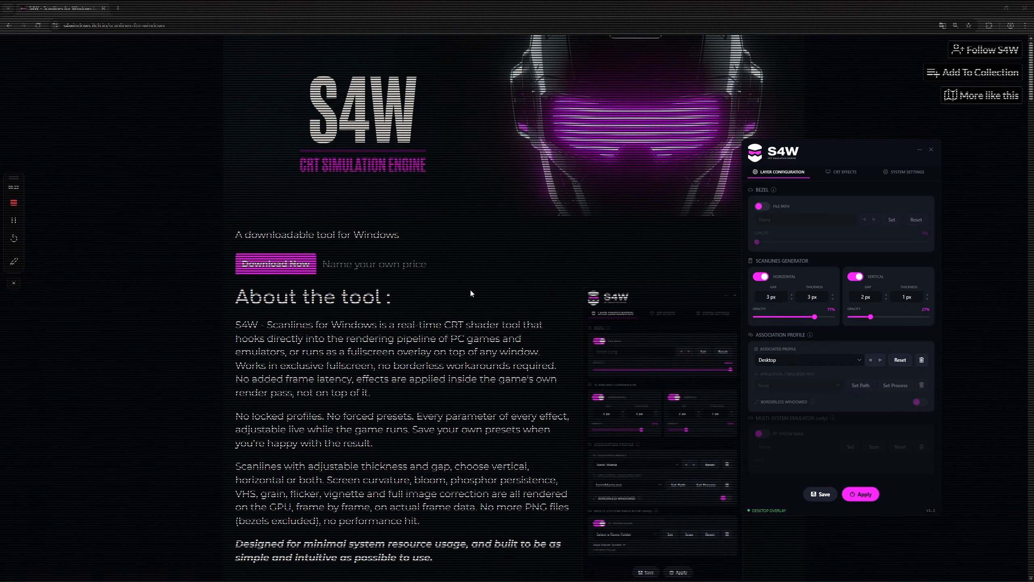
- Set the desktop's horizontal scanlines to 57% opacity with a 6 px gap and 1 px thickness
left_click_drag(785, 320, 798, 319)
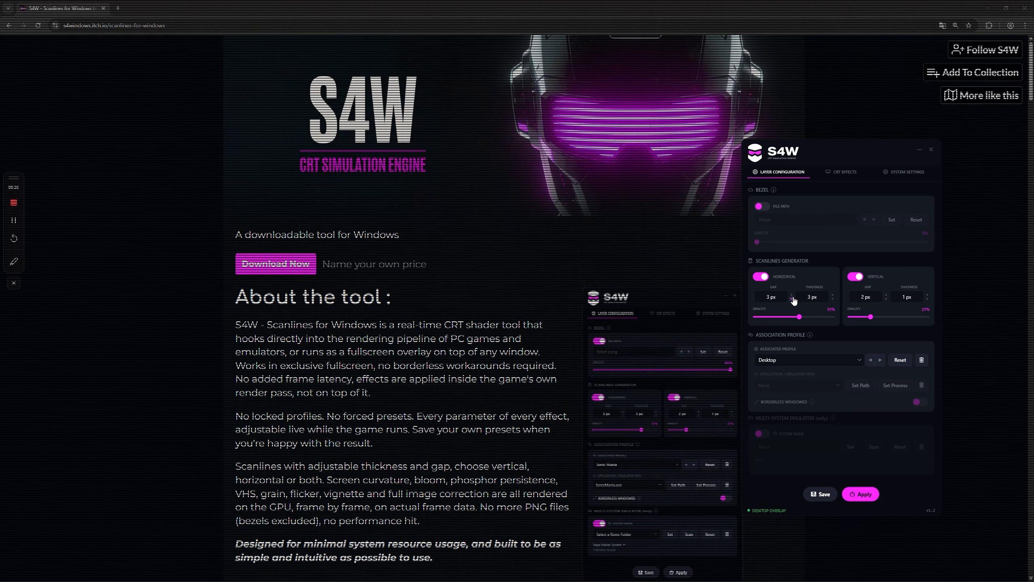
left_click(792, 295)
left_click(792, 295)
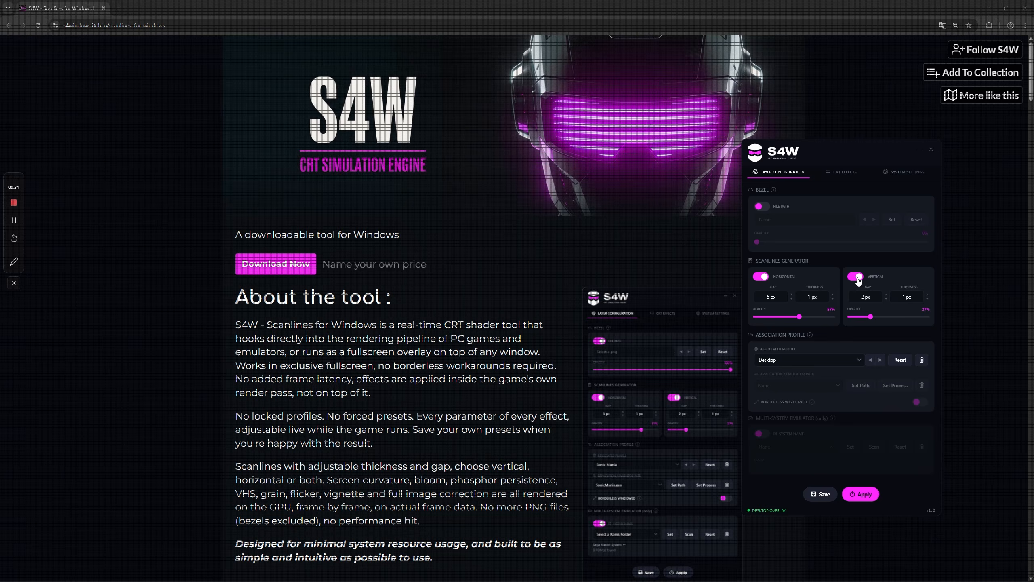
- Try the desktop overlay on monitor 2 without vertical scanlines, and restore monitor 1 and the vertical scanlines
left_click(857, 277)
left_click(897, 173)
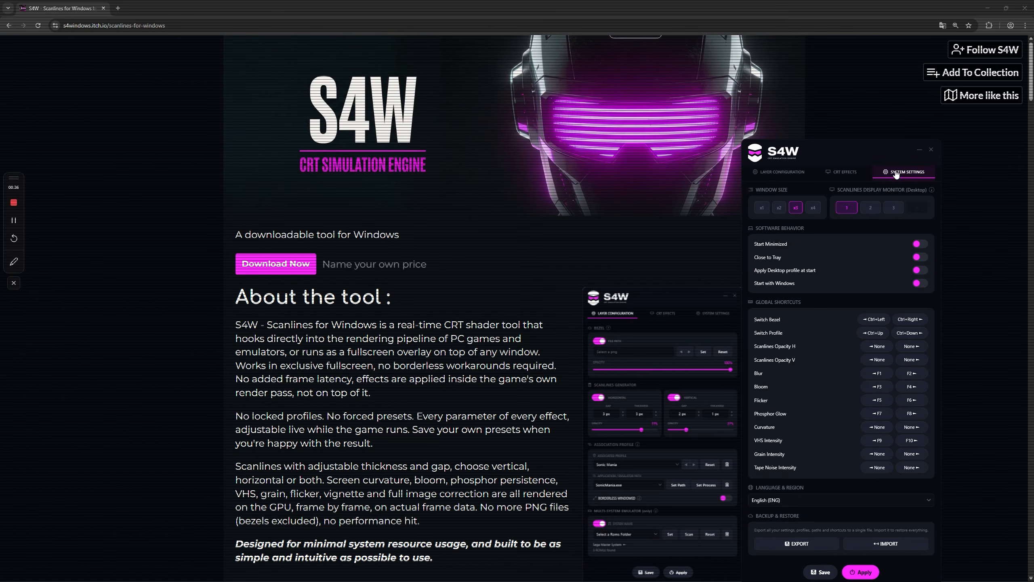
left_click(869, 207)
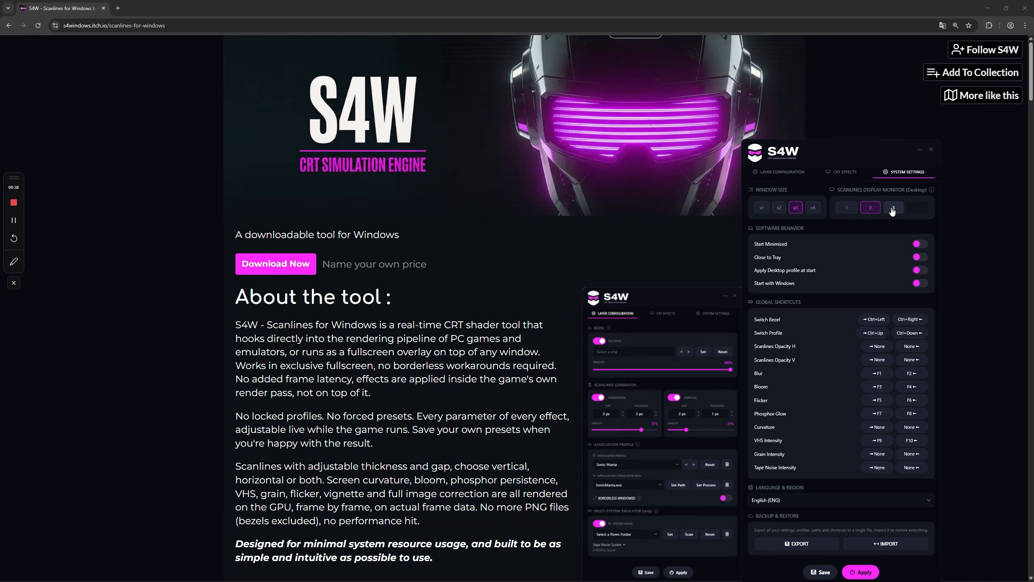
left_click(848, 207)
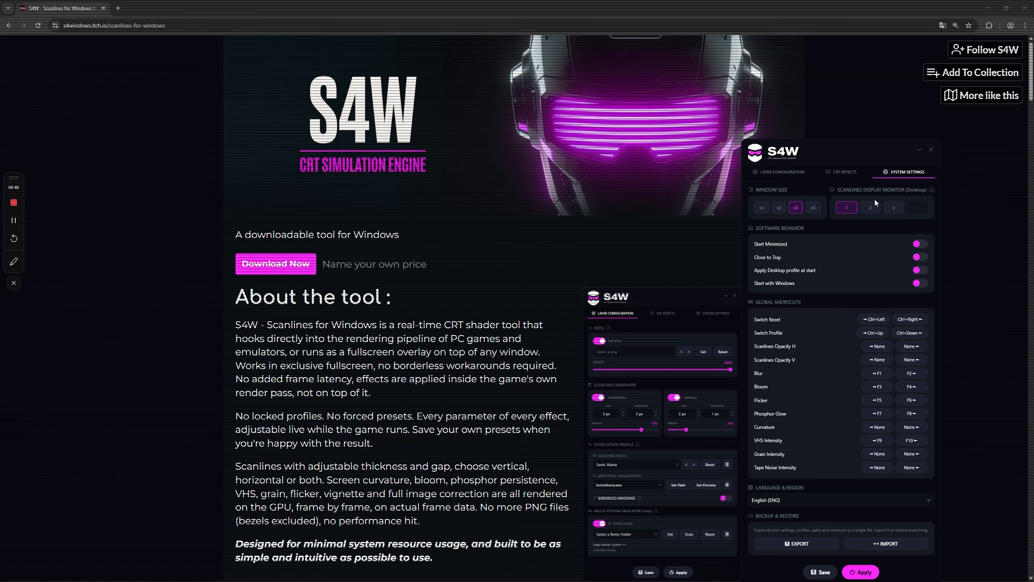
left_click(785, 171)
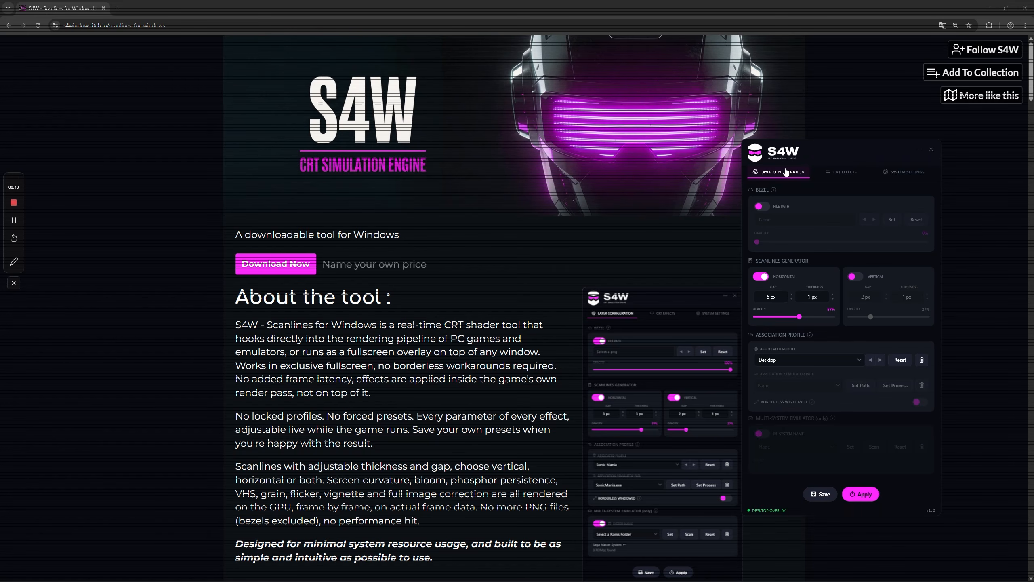
left_click(856, 277)
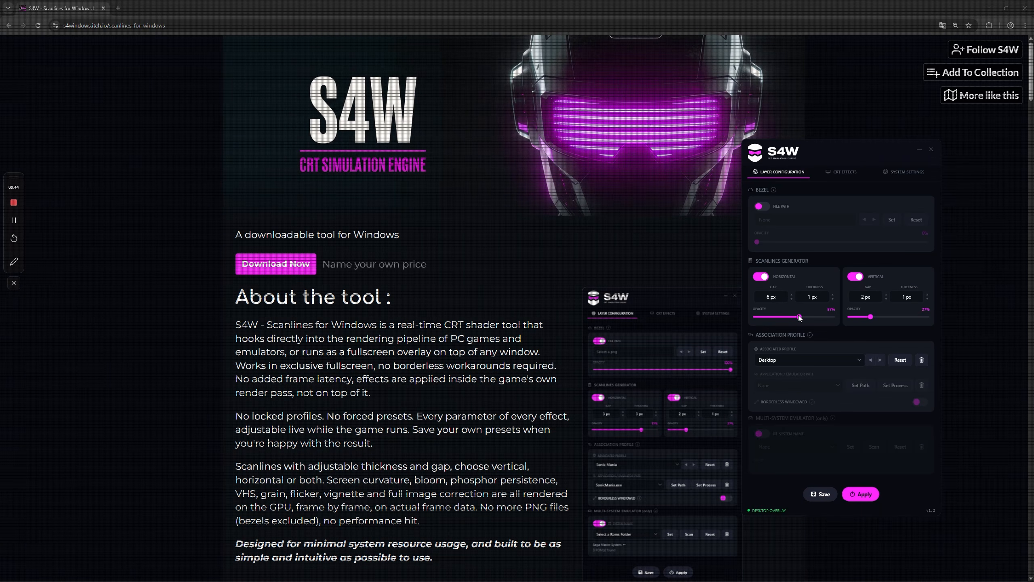
- Raise the desktop's horizontal scanlines to 100% opacity and toggle the overlay
left_click_drag(832, 318, 833, 317)
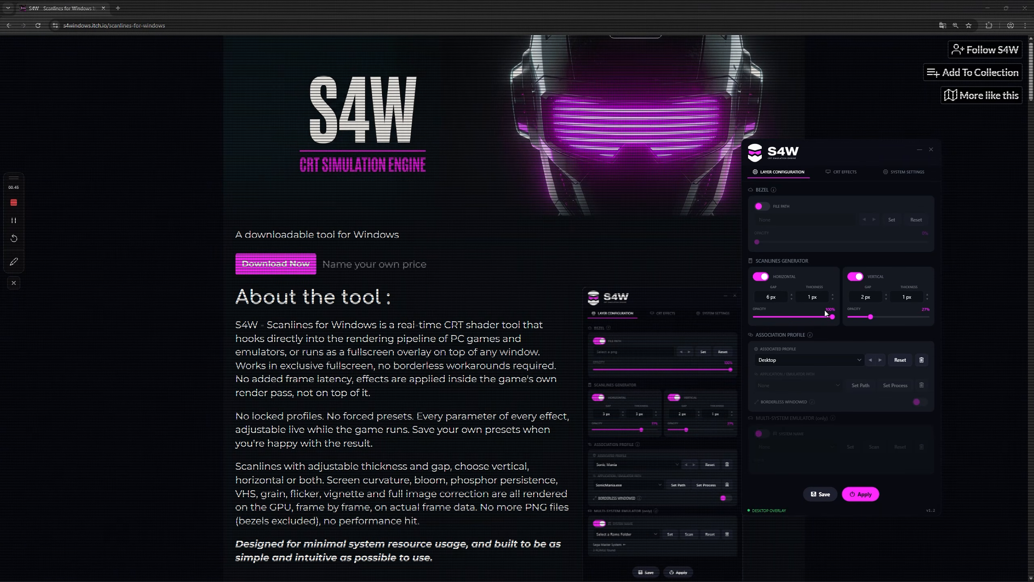
left_click(855, 495)
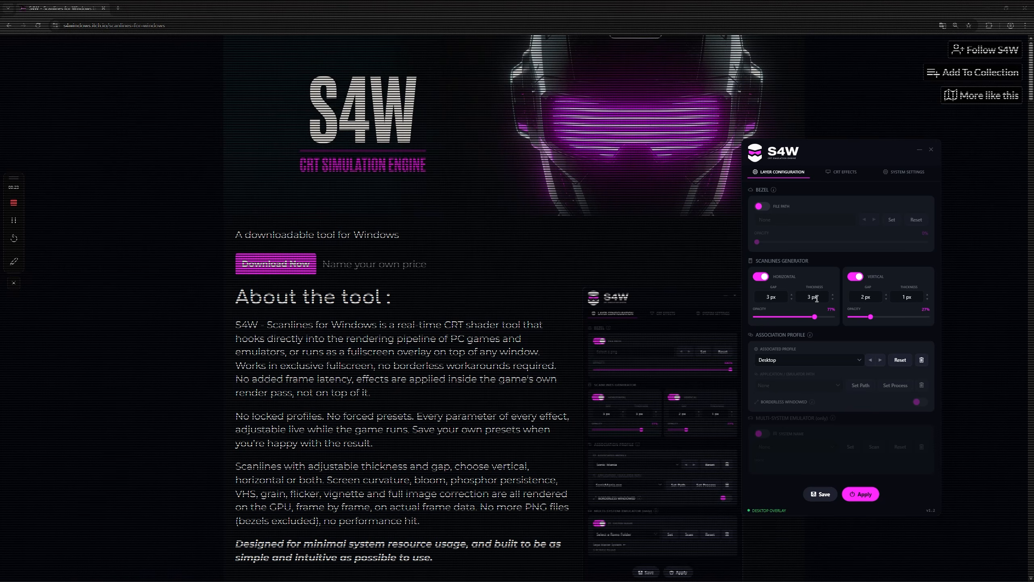
- Set the desktop overlay's horizontal scanlines to 57% opacity with a 5 px gap, and adjust their thickness
left_click_drag(785, 322, 798, 320)
left_click(792, 295)
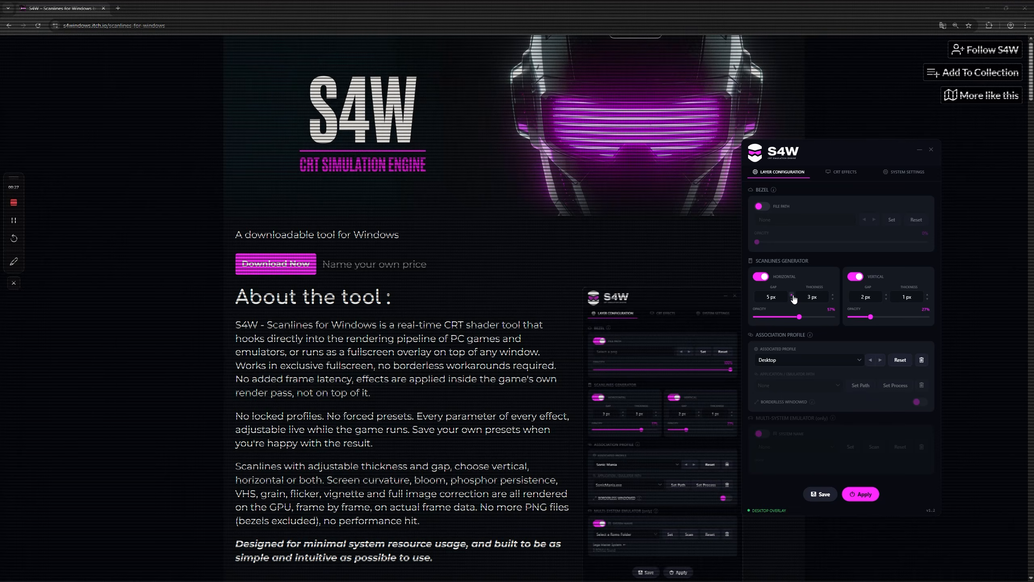
left_click(833, 296)
left_click(833, 295)
left_click(833, 294)
left_click(833, 295)
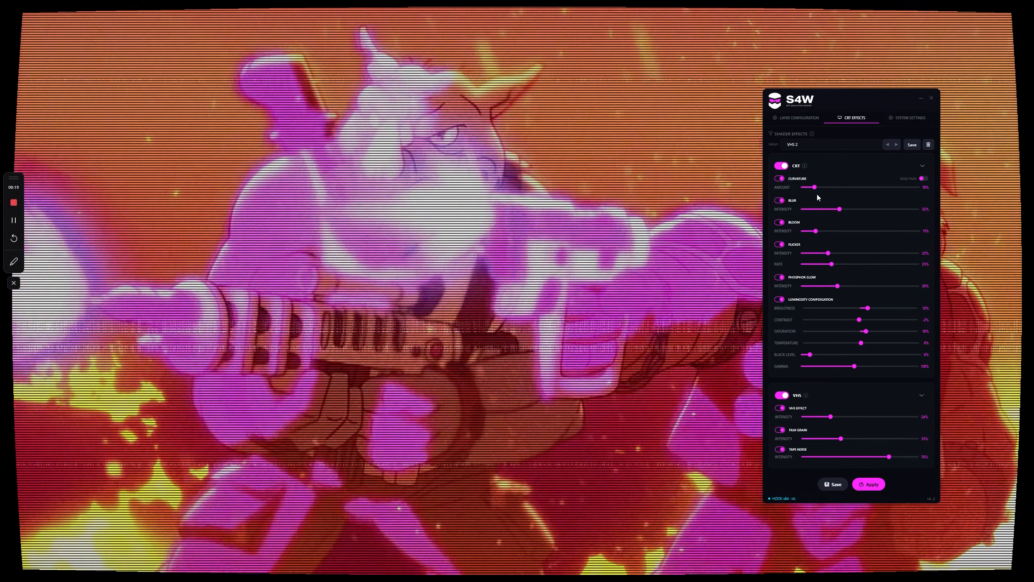
- Increase the VHS 2 preset's curvature slightly, enable its edge fade and raise the blur intensity to 49%
mouse_move(815, 188)
left_mouse_down()
mouse_move(831, 190)
mouse_move(818, 188)
left_mouse_up()
left_click(923, 178)
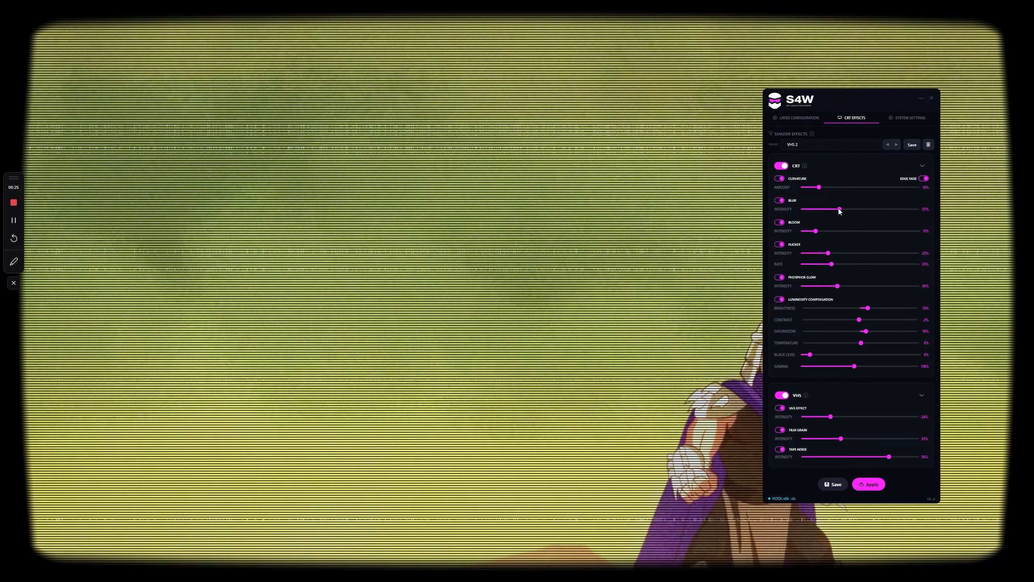
mouse_move(841, 212)
left_mouse_down()
mouse_move(809, 212)
mouse_move(915, 209)
mouse_move(858, 212)
left_mouse_up()
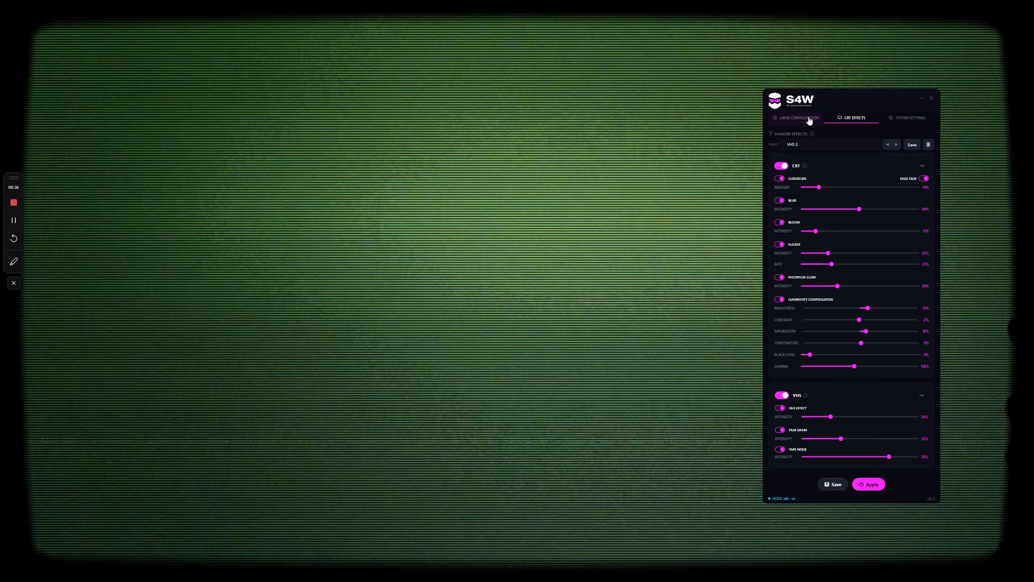
- Try borderless windowed mode for the Vidéo profile on the windowed VLC video, and turn it back off
left_click(809, 118)
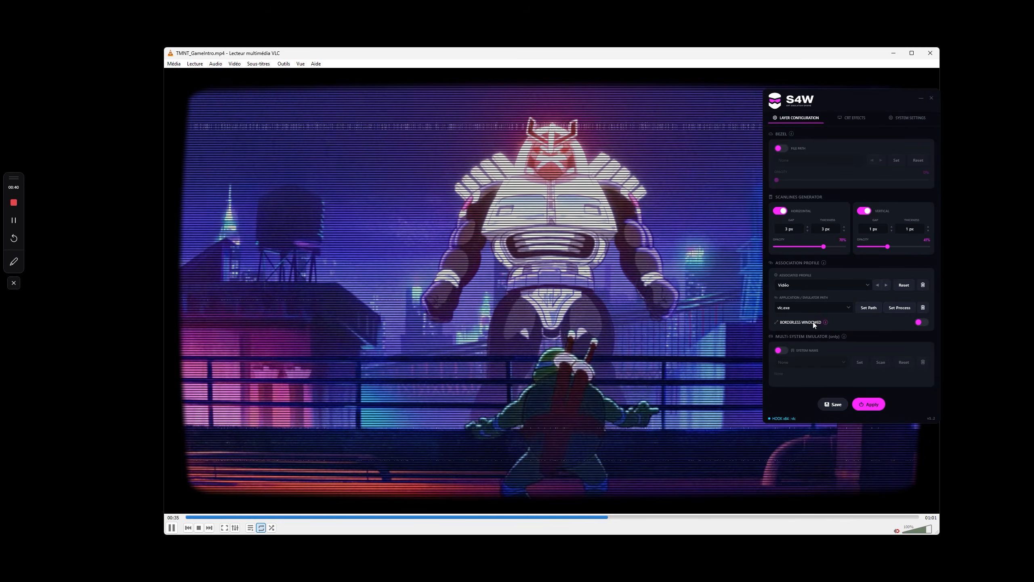
mouse_move(826, 323)
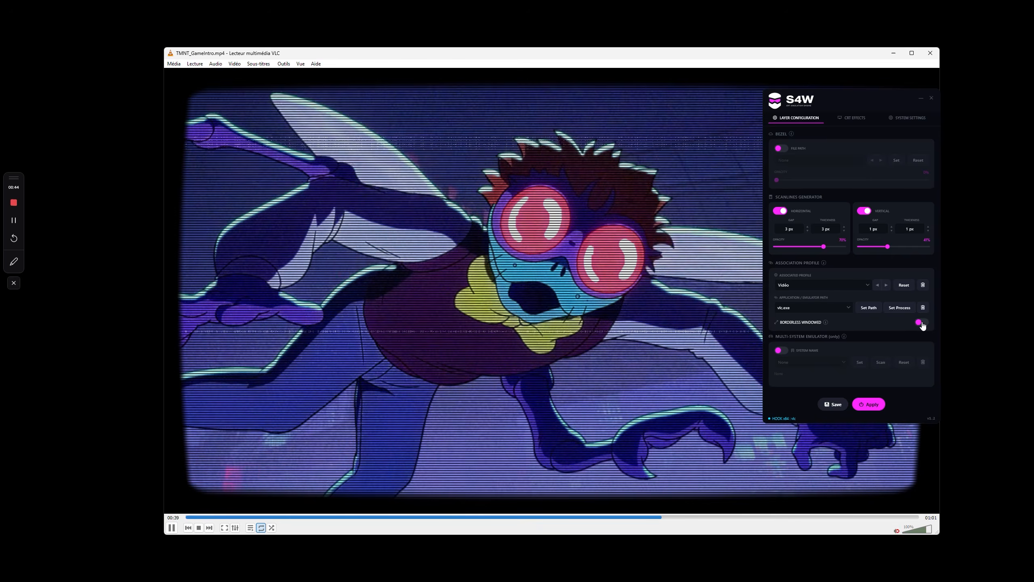
left_click(922, 322)
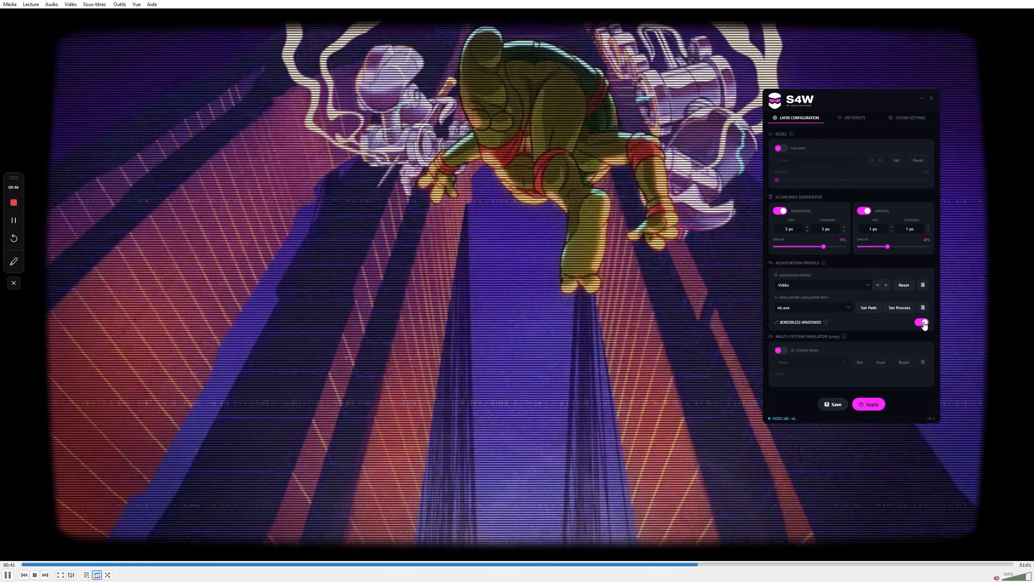
left_click(922, 322)
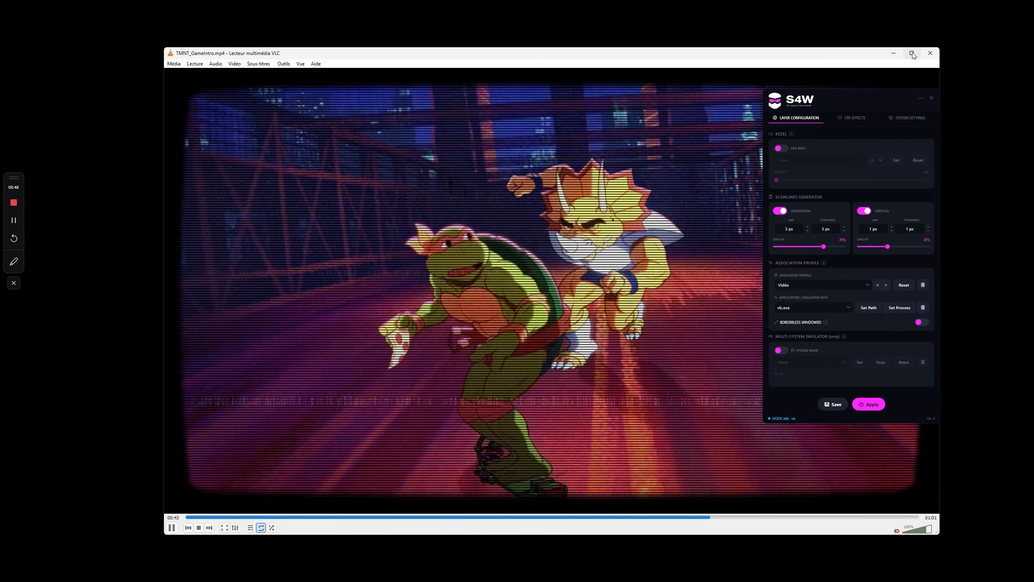
- Maximize the VLC video window, try borderless windowed mode on it, and turn the mode back off
left_click(912, 54)
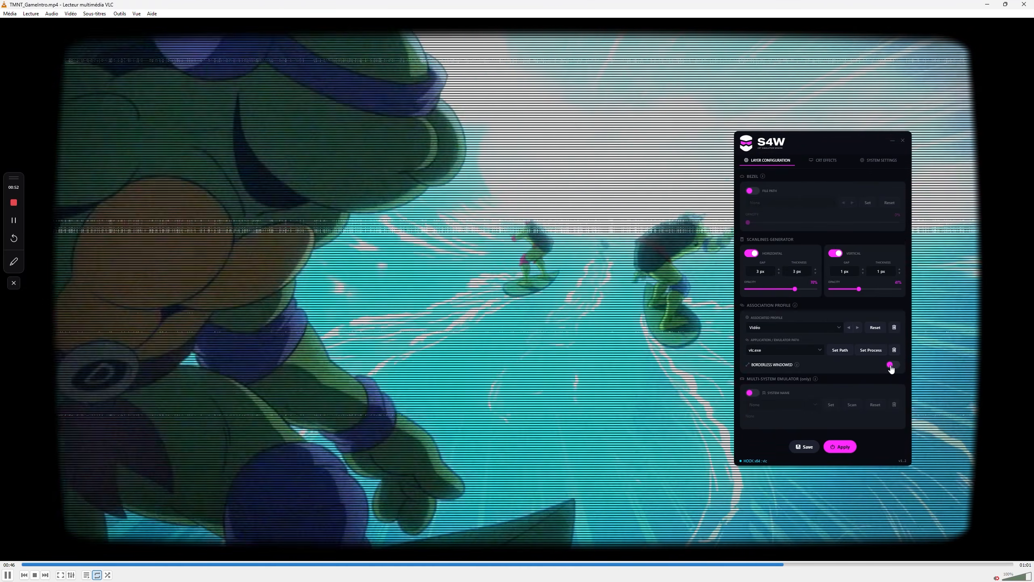
left_click(891, 365)
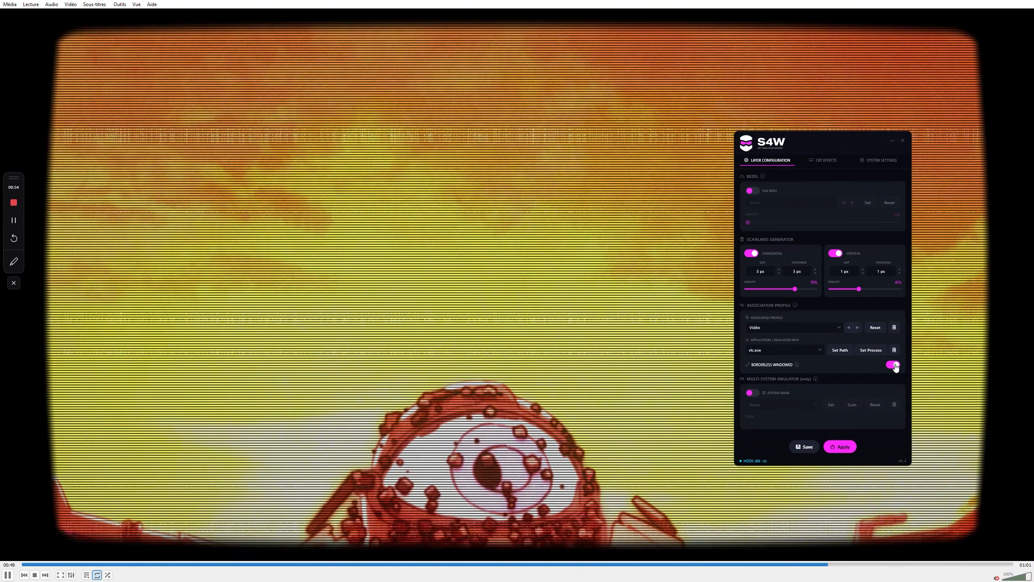
left_click(893, 365)
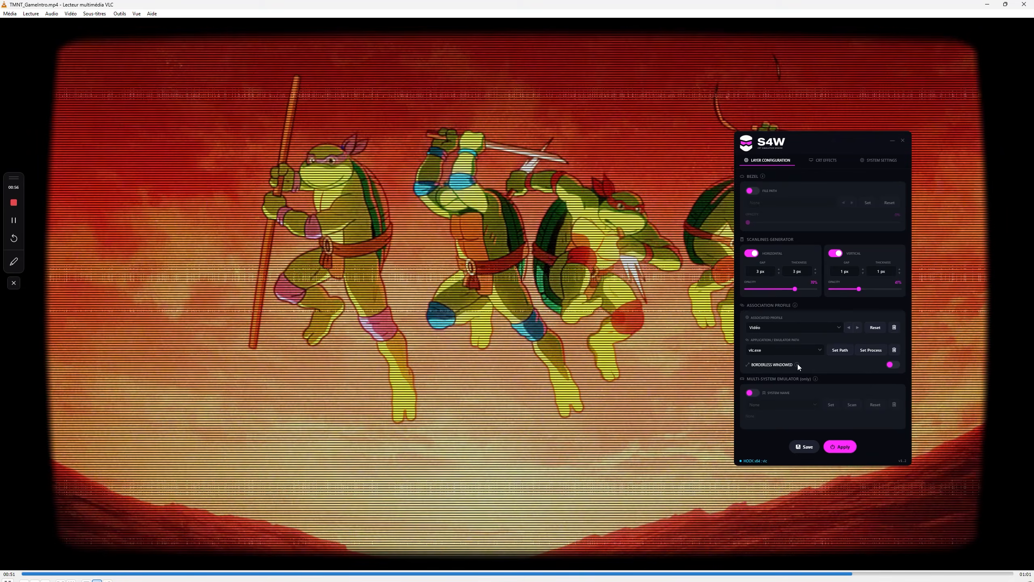
mouse_move(799, 365)
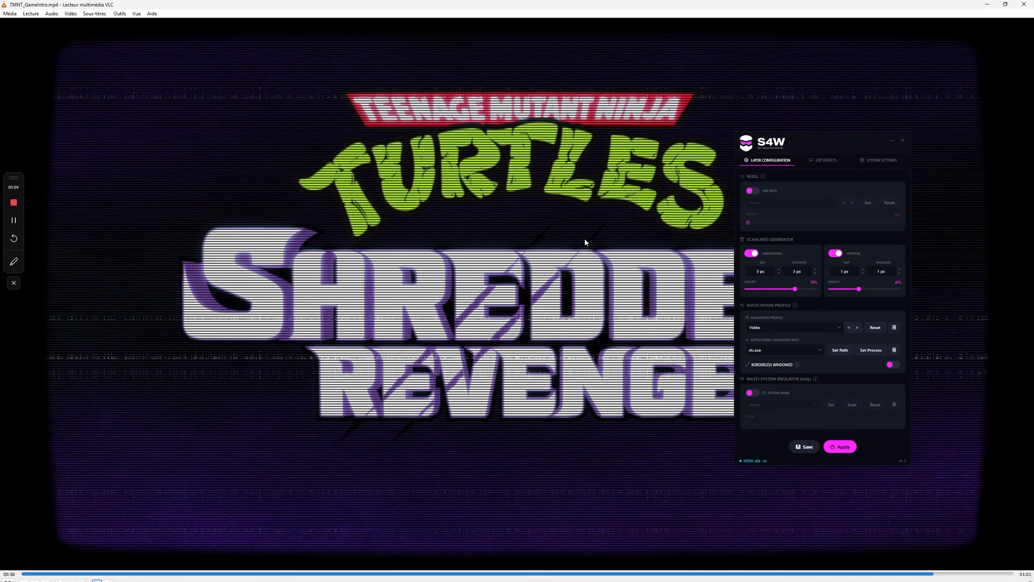
- Close the VLC video player and open File Explorer
left_click(1027, 7)
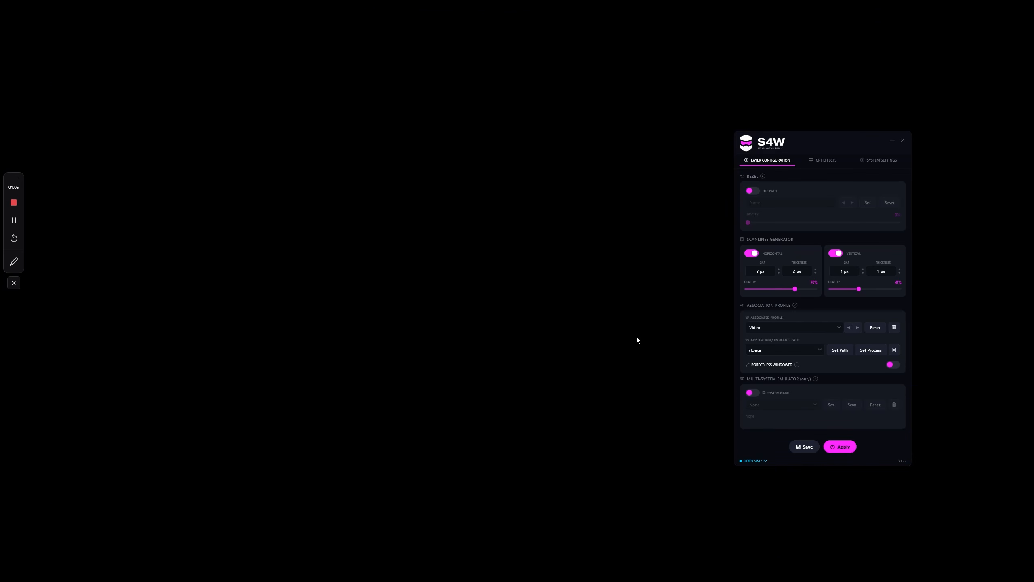
mouse_move(502, 581)
left_click(422, 575)
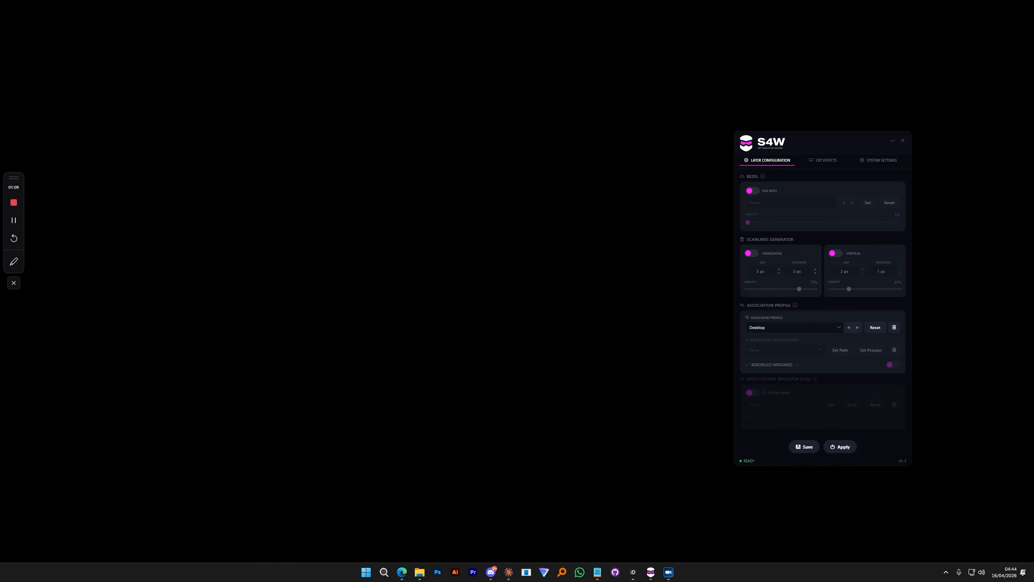